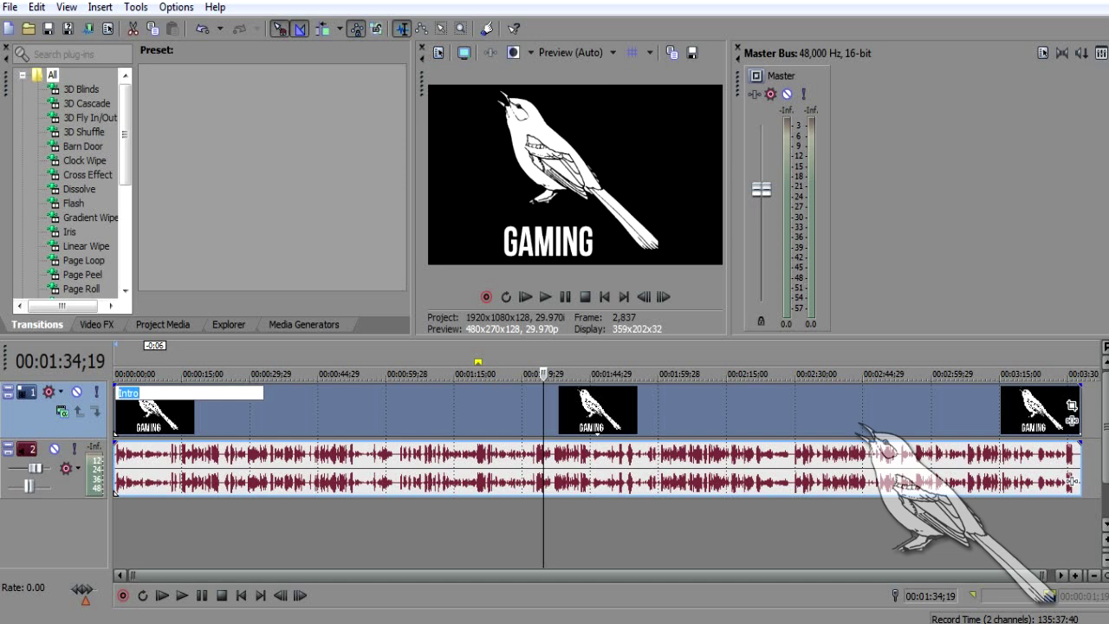
{"action": "left_click", "coordinate": [258, 530]}
{"action": "left_click", "coordinate": [435, 530]}
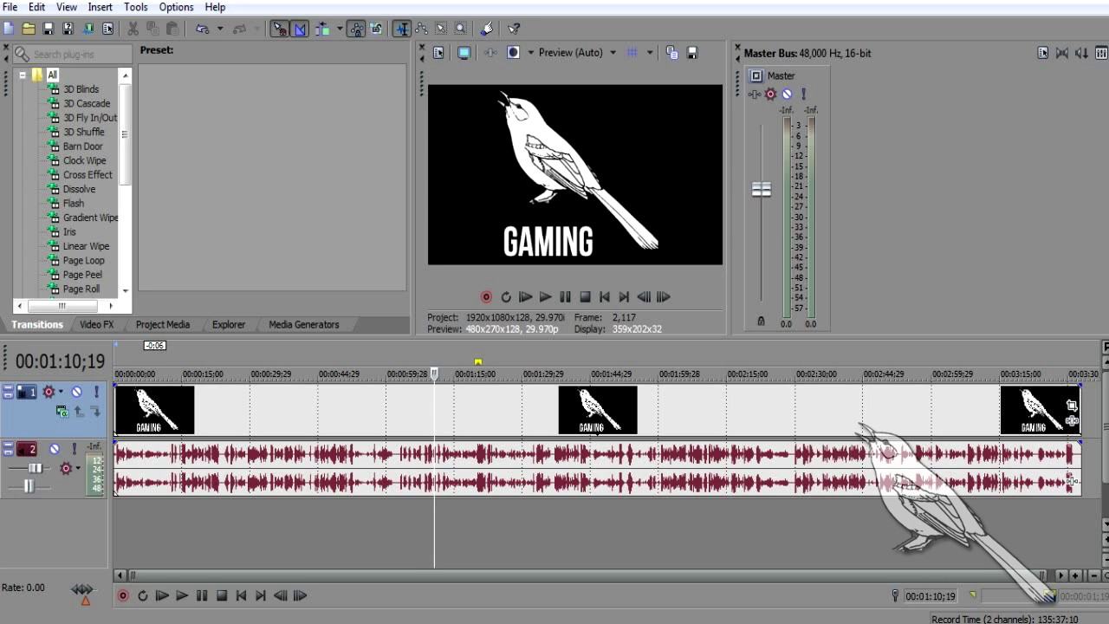
{"action": "left_click", "coordinate": [567, 411]}
{"action": "left_click", "coordinate": [535, 411]}
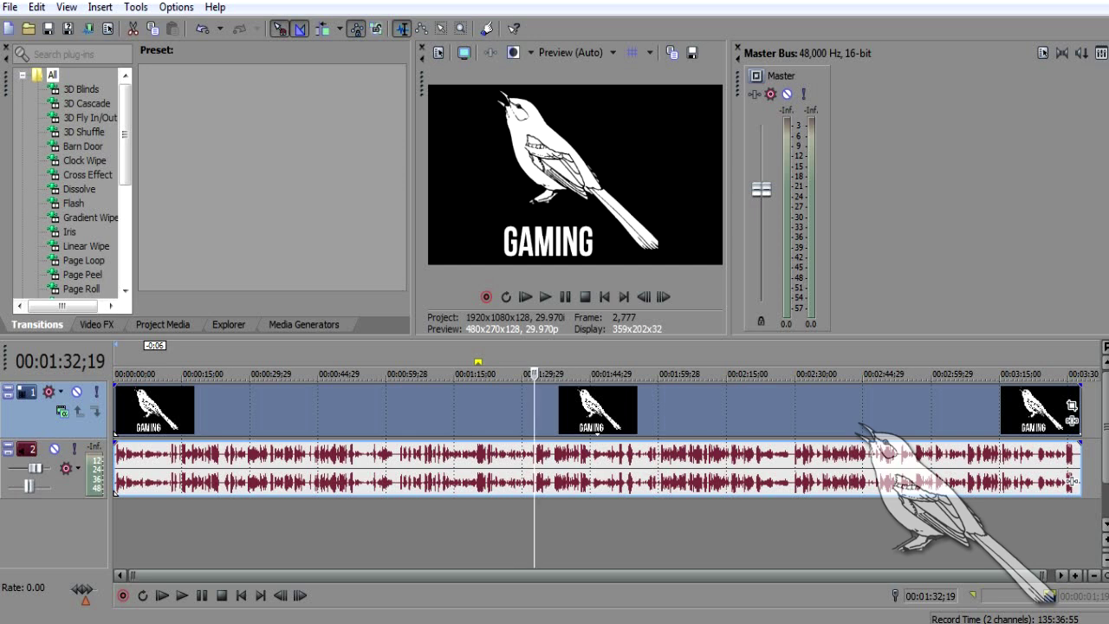
{"action": "left_click", "coordinate": [444, 412]}
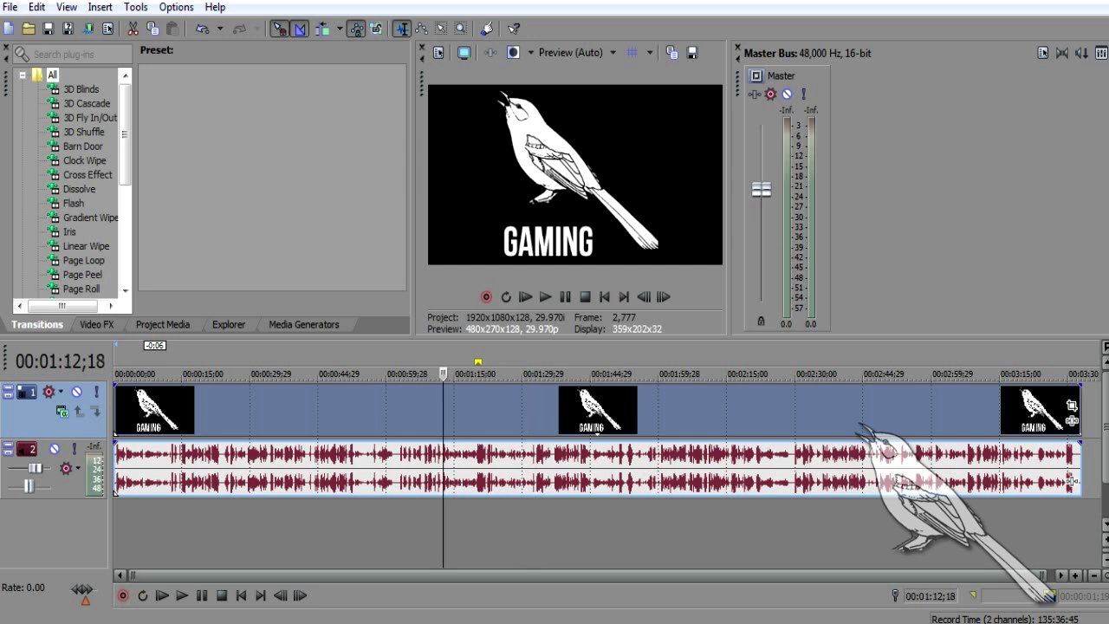
{"action": "left_click", "coordinate": [378, 412]}
{"action": "left_click", "coordinate": [338, 412]}
{"action": "key", "text": "Left"}
{"action": "key", "text": "Left"}
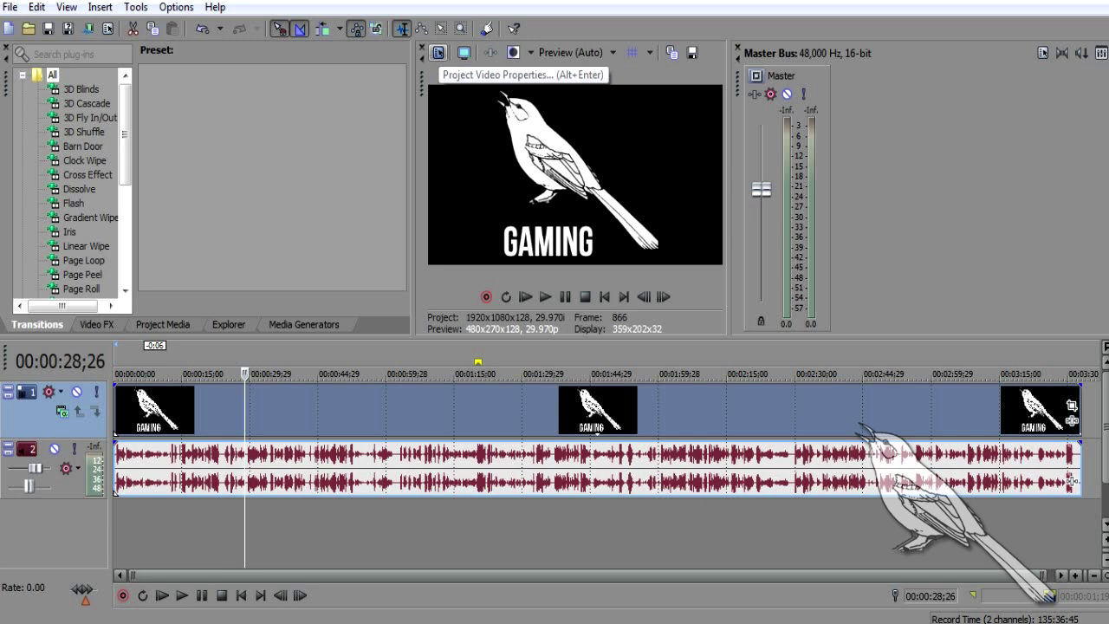
Set the project's video template to HDV 720-30p (1280x720, 29.970 fps) with field order None (progressive scan)
{"action": "left_click", "coordinate": [438, 54]}
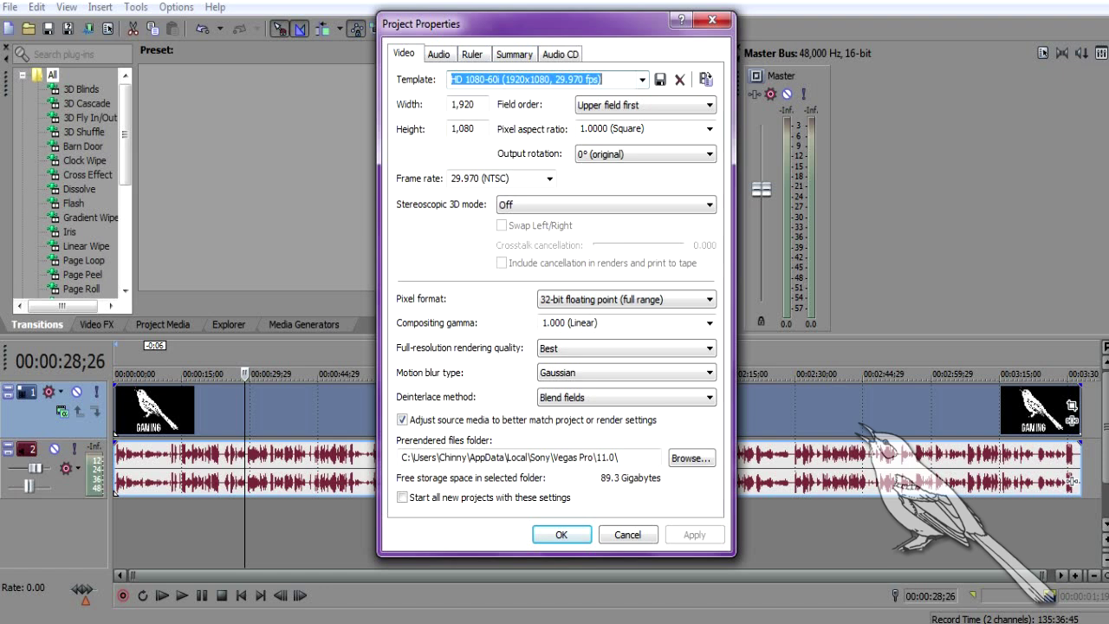
{"action": "left_click", "coordinate": [642, 79]}
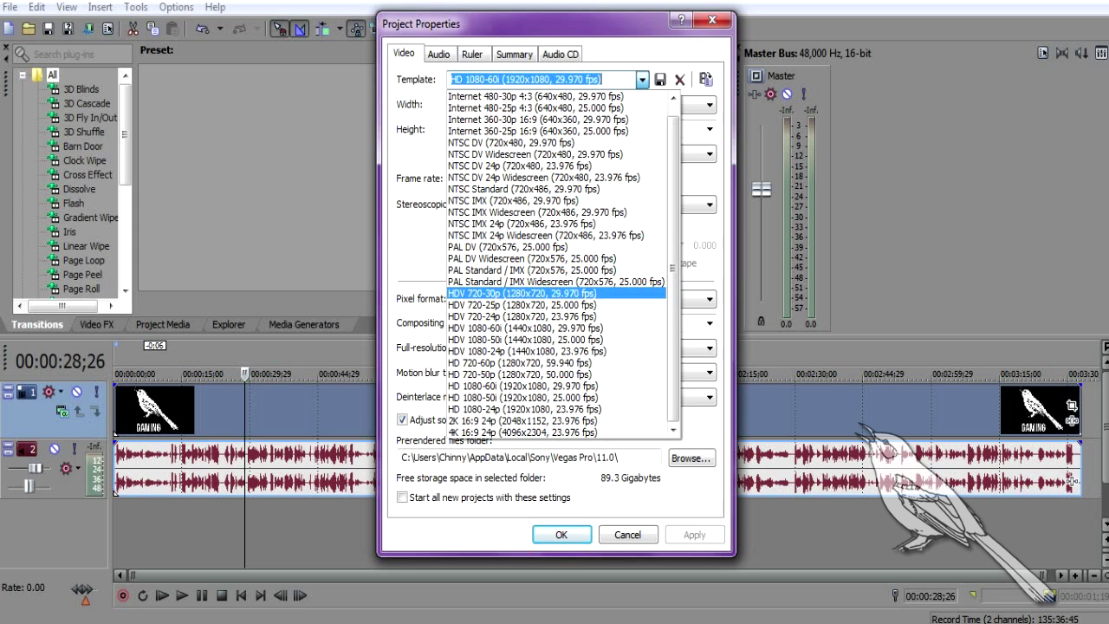
{"action": "key", "text": "Return"}
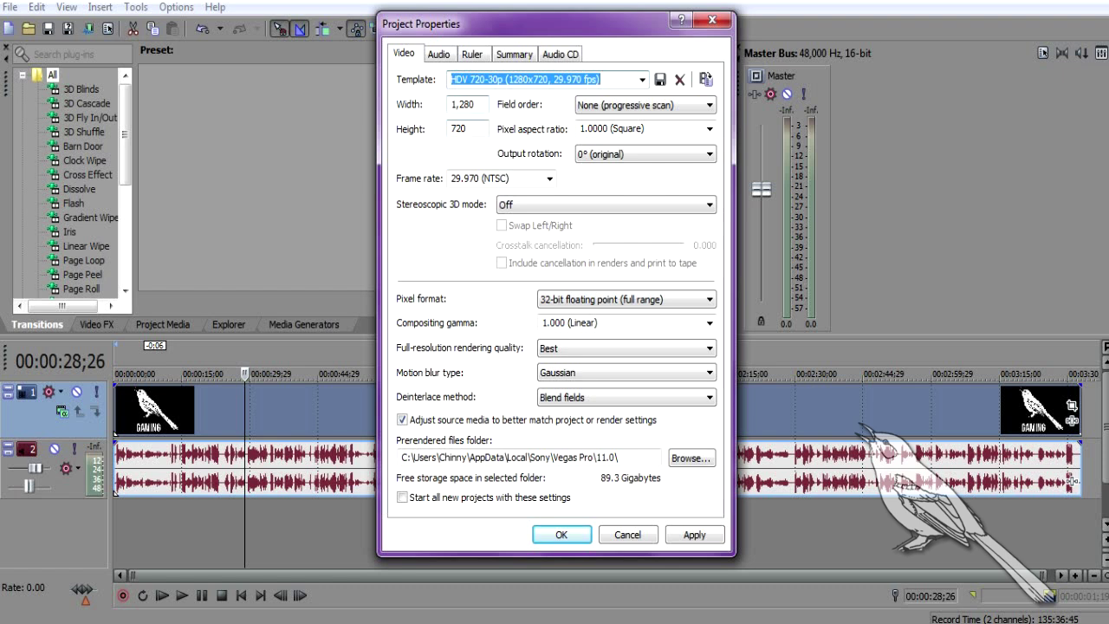
{"action": "left_click", "coordinate": [646, 105]}
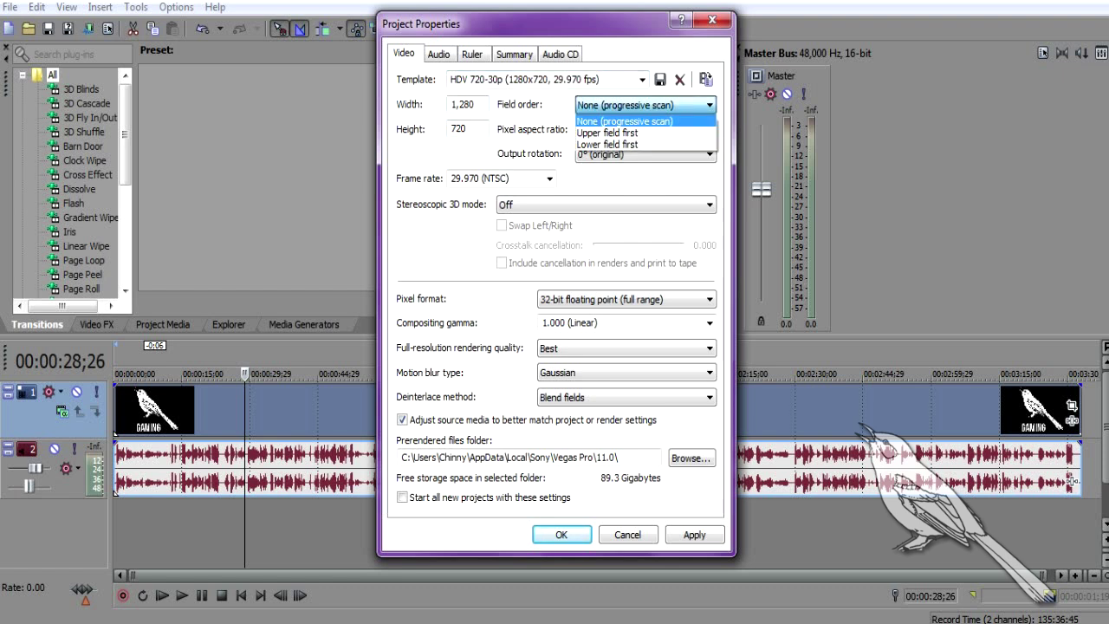
{"action": "left_click", "coordinate": [646, 106]}
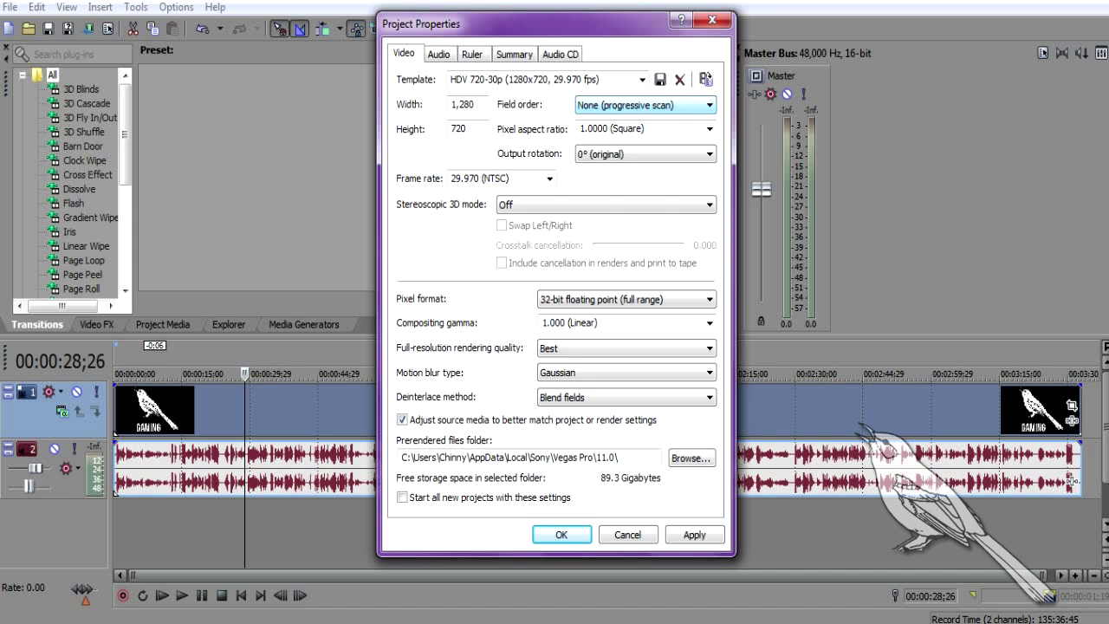
Choose 1.0000 (Square) as the pixel aspect ratio and keep the output rotation at 0° (original)
{"action": "left_click", "coordinate": [709, 129]}
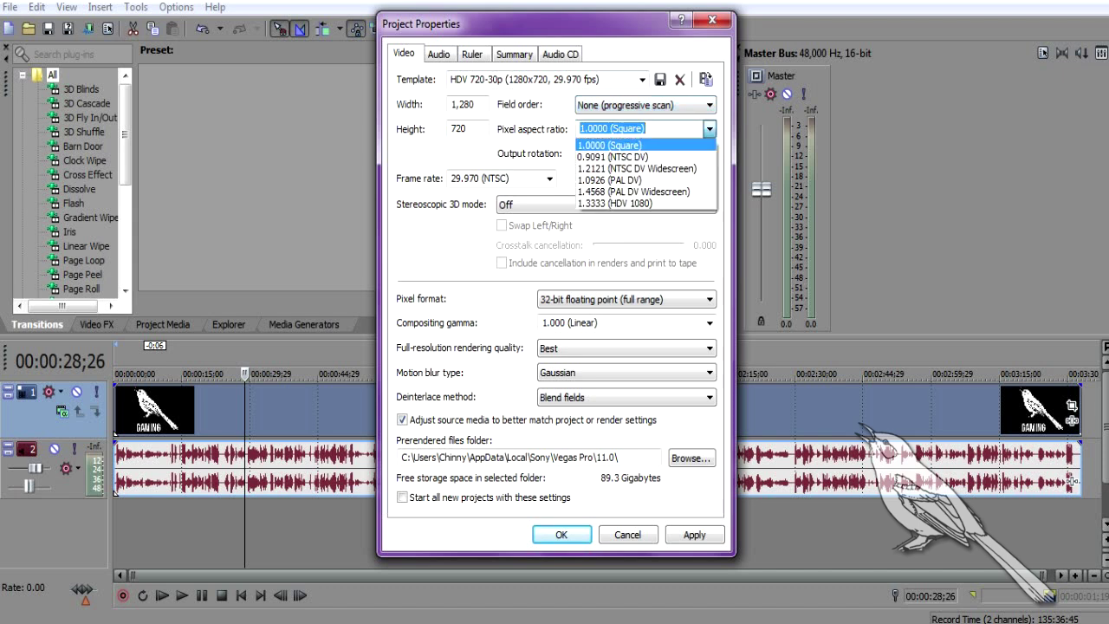
{"action": "key", "text": "Return"}
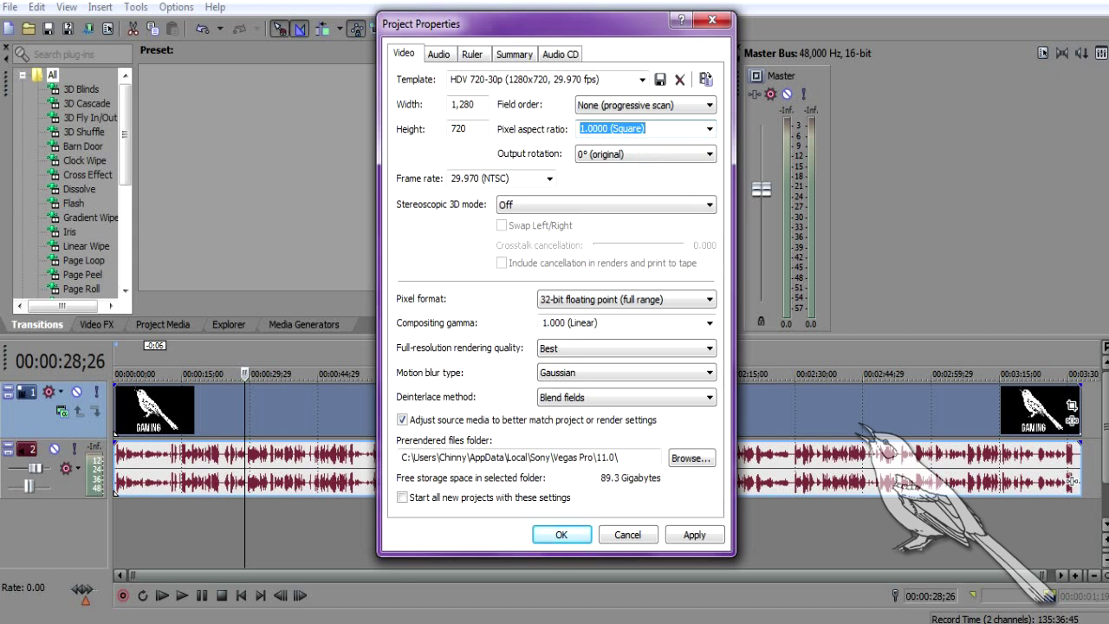
{"action": "left_click", "coordinate": [710, 130]}
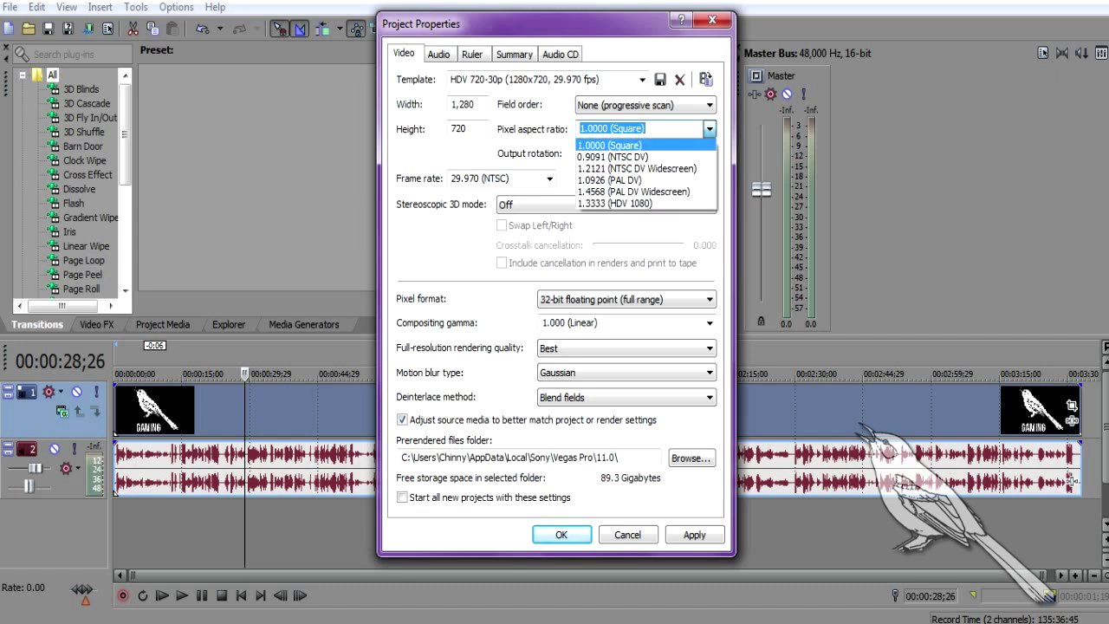
{"action": "key", "text": "Return"}
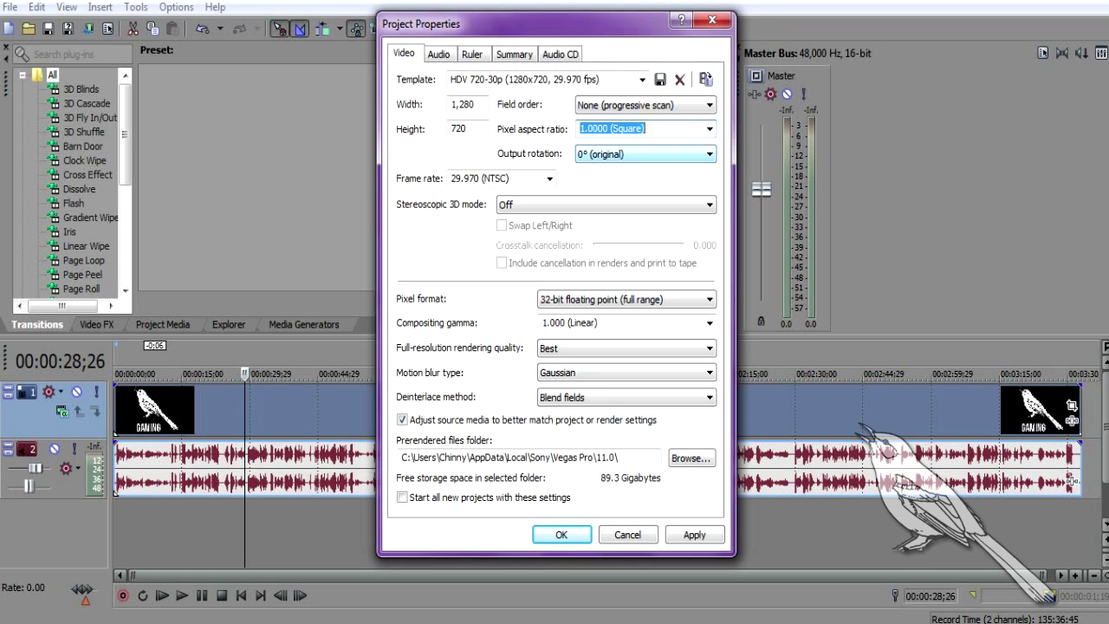
{"action": "left_click", "coordinate": [710, 154]}
{"action": "left_click", "coordinate": [710, 154]}
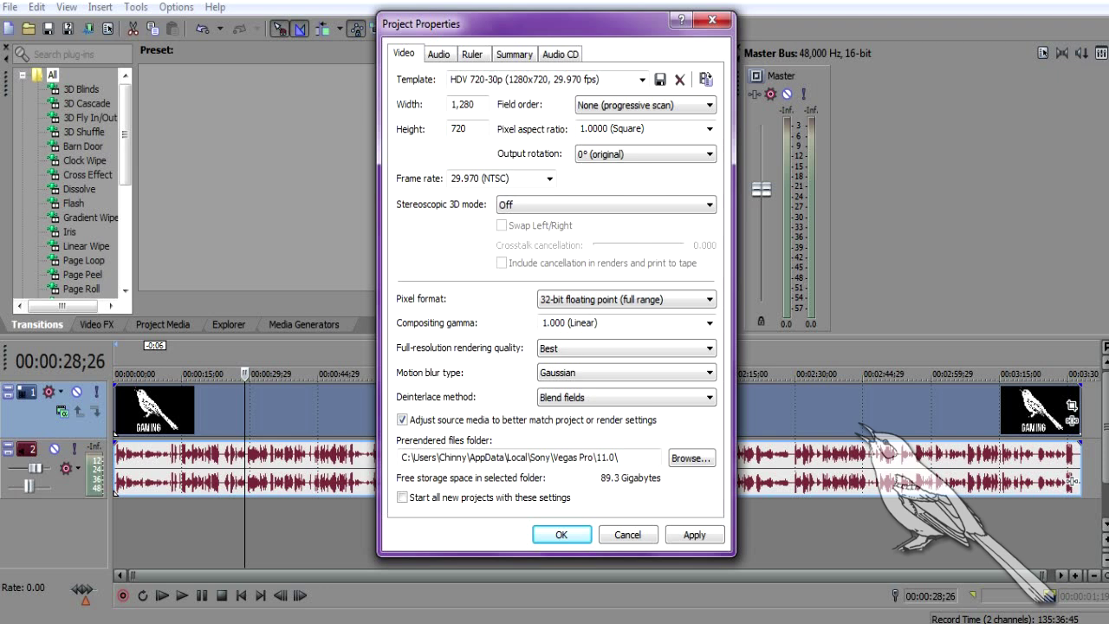
{"action": "left_click", "coordinate": [709, 154]}
{"action": "left_click", "coordinate": [710, 154]}
Choose a frame rate of 29.970 (NTSC) and set the stereoscopic 3D mode to Off
{"action": "left_click", "coordinate": [549, 178]}
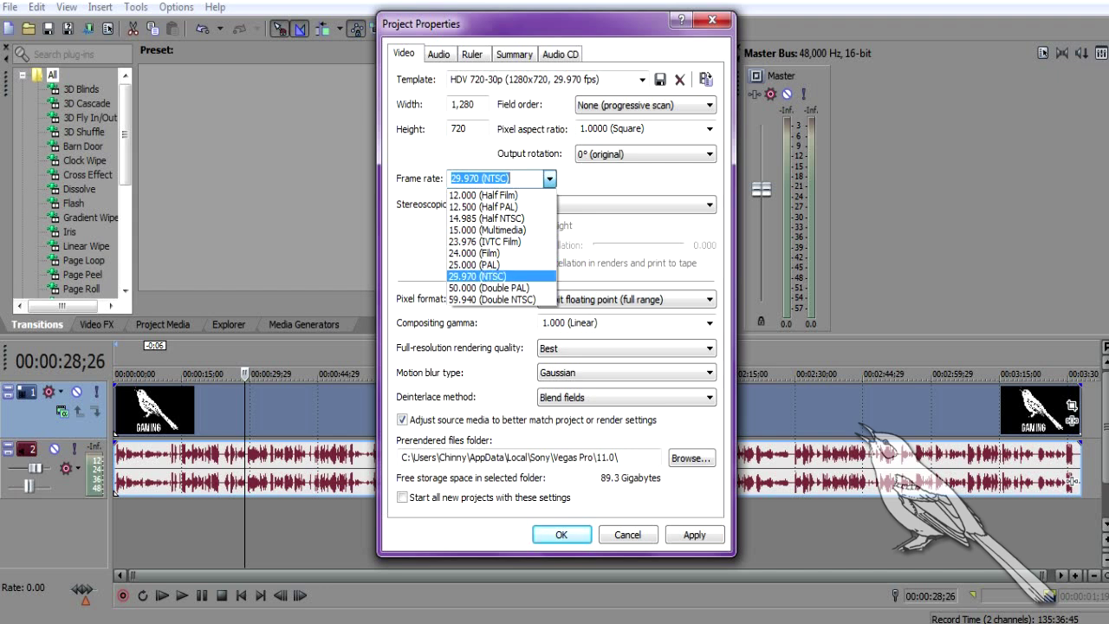
{"action": "left_click", "coordinate": [490, 276]}
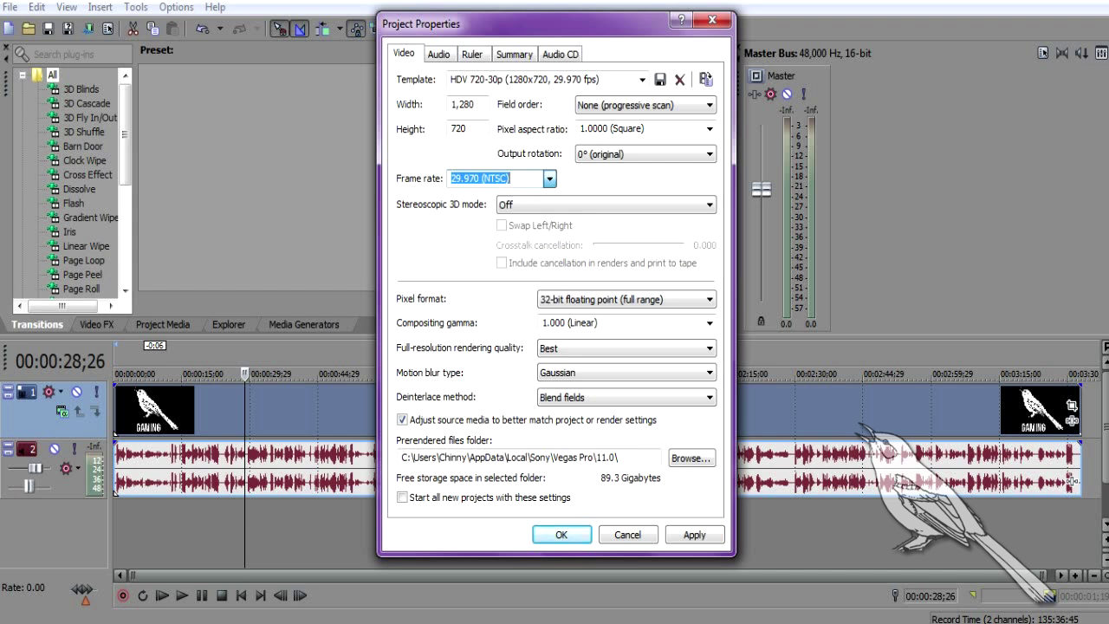
{"action": "left_click", "coordinate": [605, 205]}
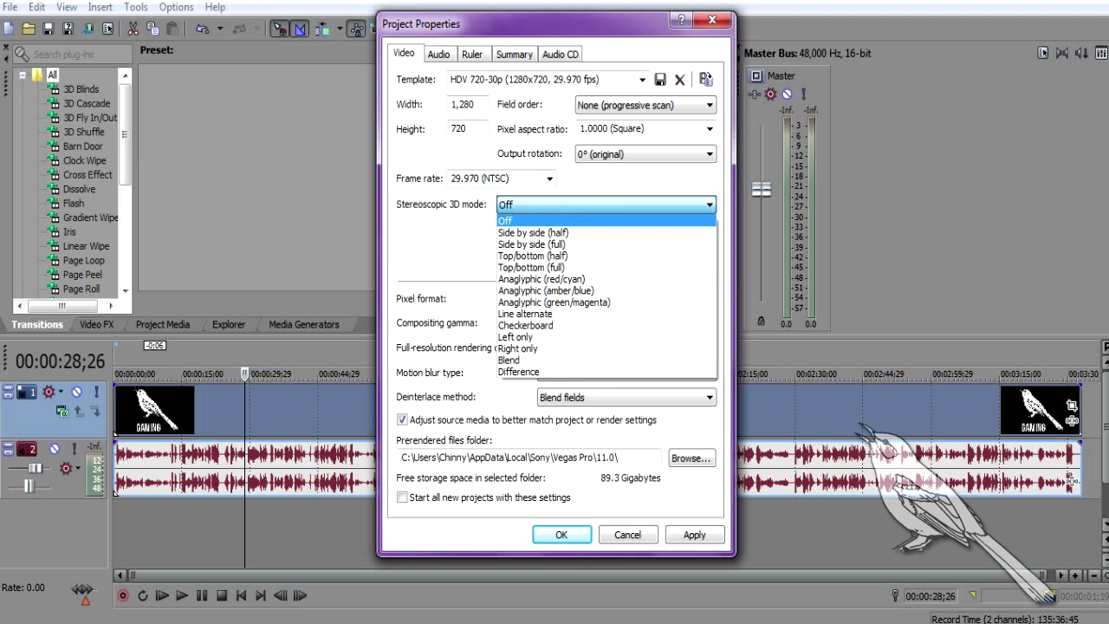
{"action": "key", "text": "Return"}
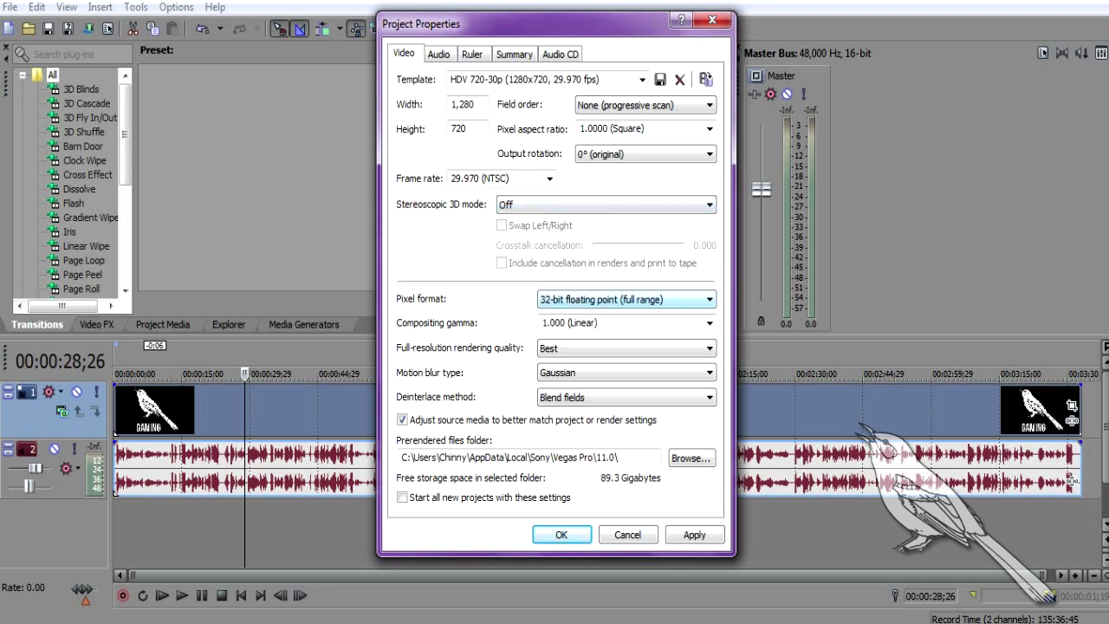
Review the pixel format options and choose 32-bit floating point (full range)
{"action": "key", "text": "alt+Down"}
{"action": "key", "text": "Up"}
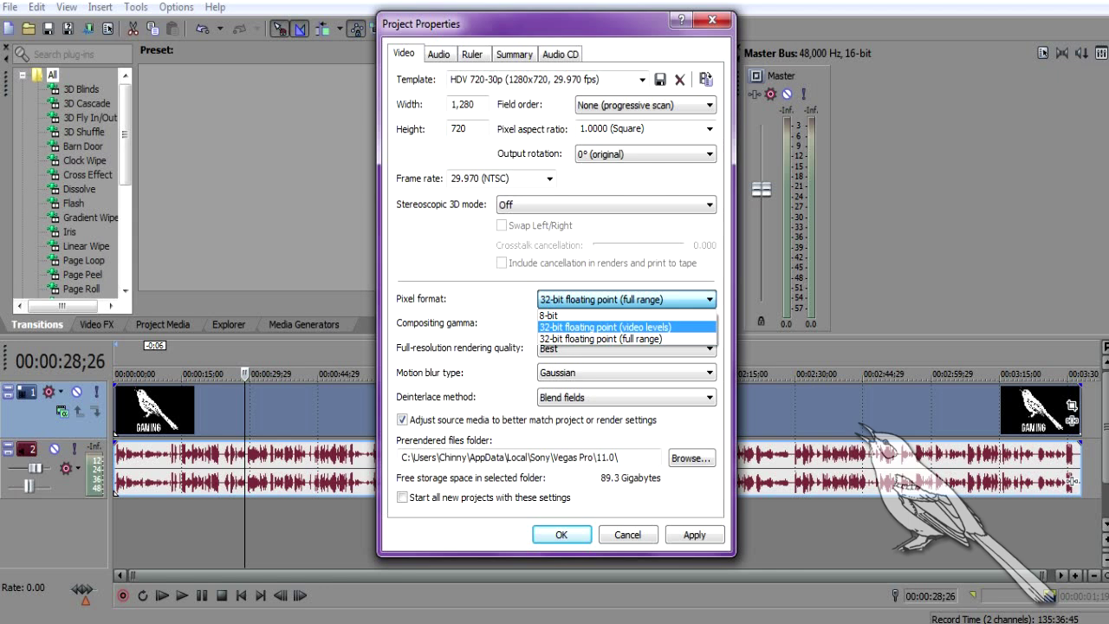
{"action": "key", "text": "Down"}
{"action": "key", "text": "Up"}
{"action": "key", "text": "Up"}
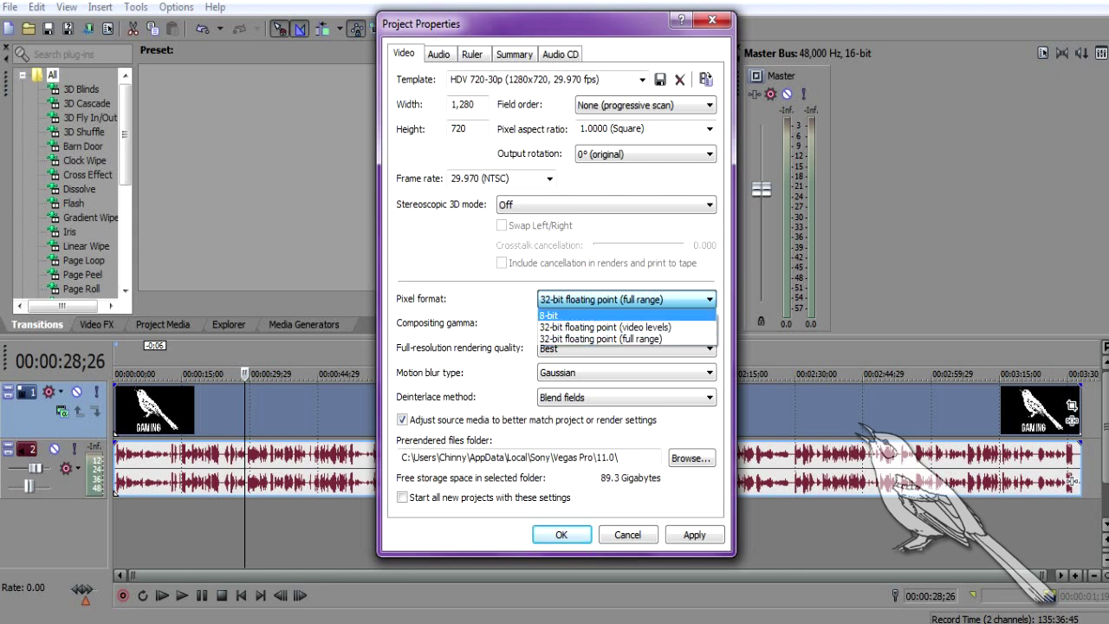
{"action": "key", "text": "Down"}
{"action": "key", "text": "Down"}
{"action": "key", "text": "Return"}
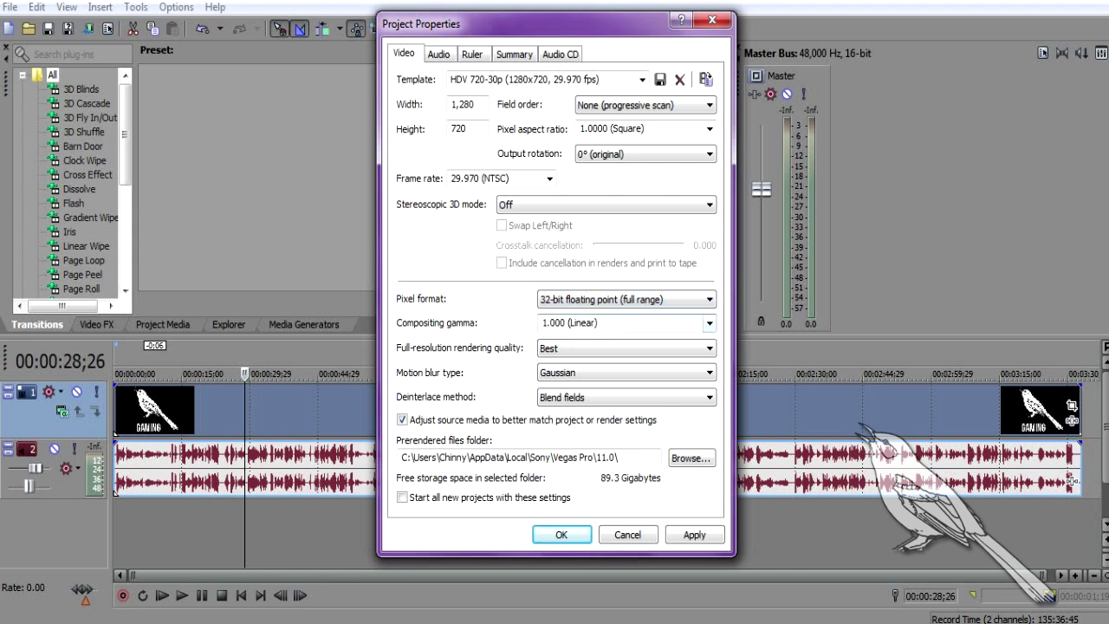
Choose 1.000 (Linear) as the compositing gamma and keep the full-resolution rendering quality at Best
{"action": "left_click", "coordinate": [710, 323]}
{"action": "key", "text": "Return"}
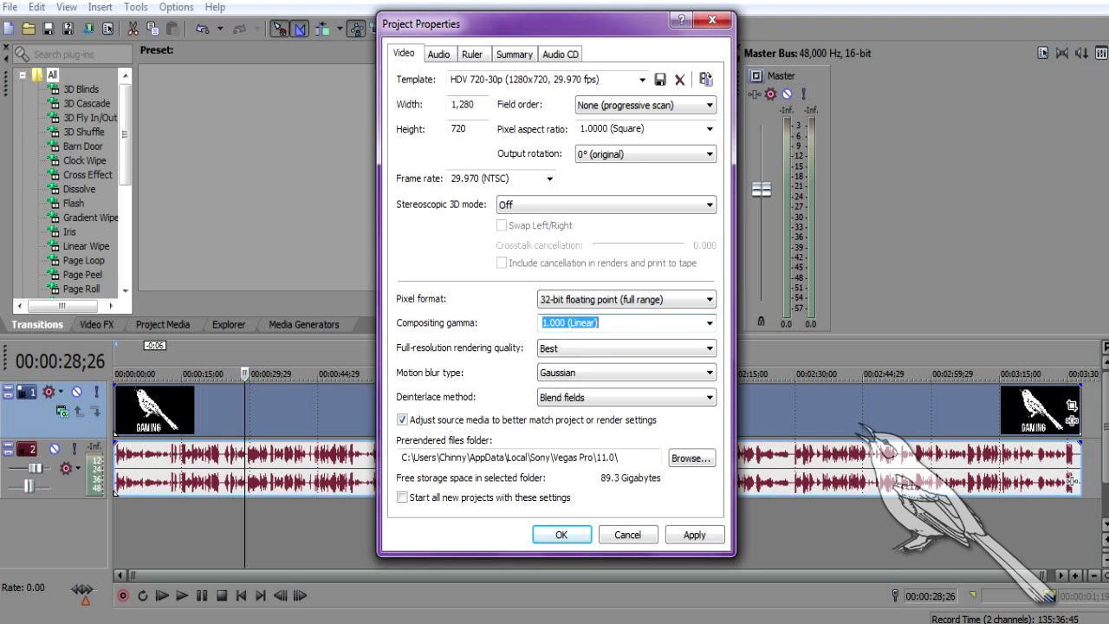
{"action": "key", "text": "alt+Down"}
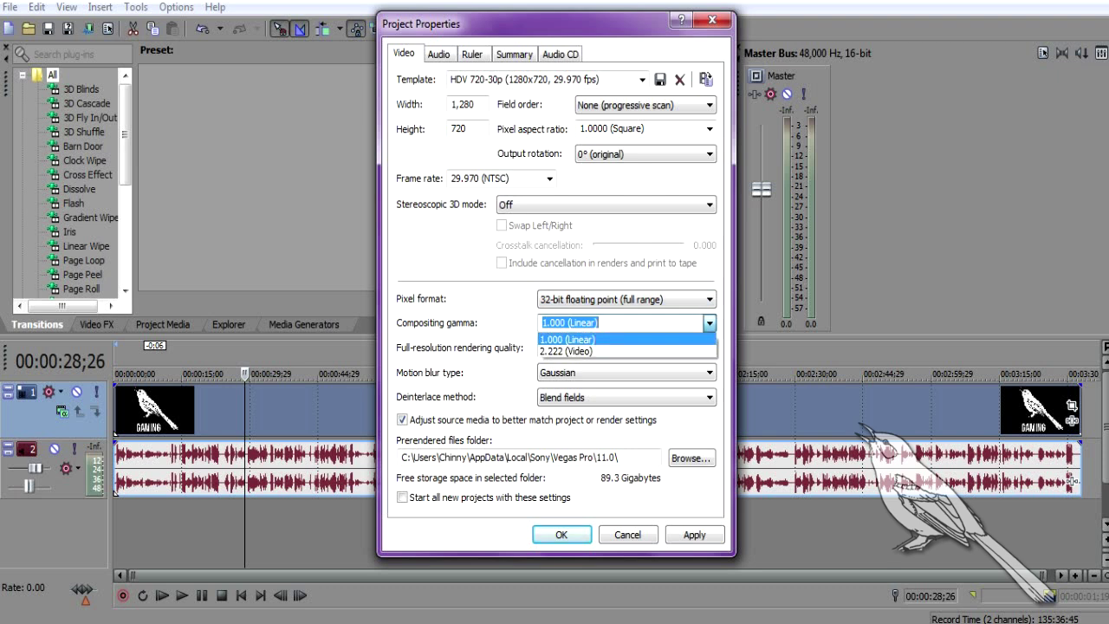
{"action": "key", "text": "Return"}
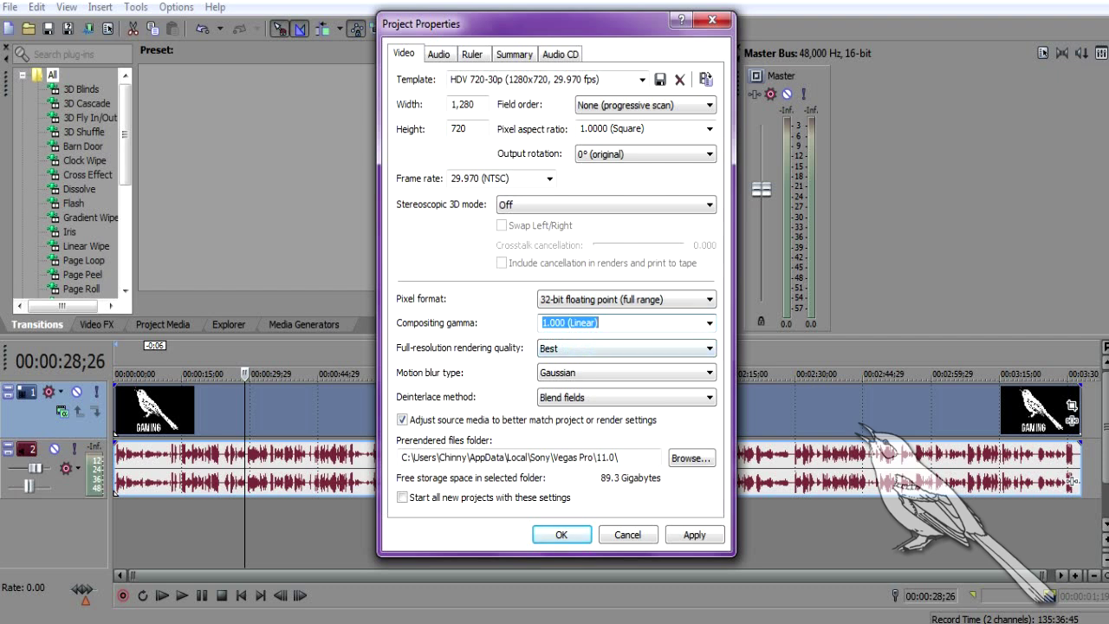
{"action": "left_click", "coordinate": [708, 348]}
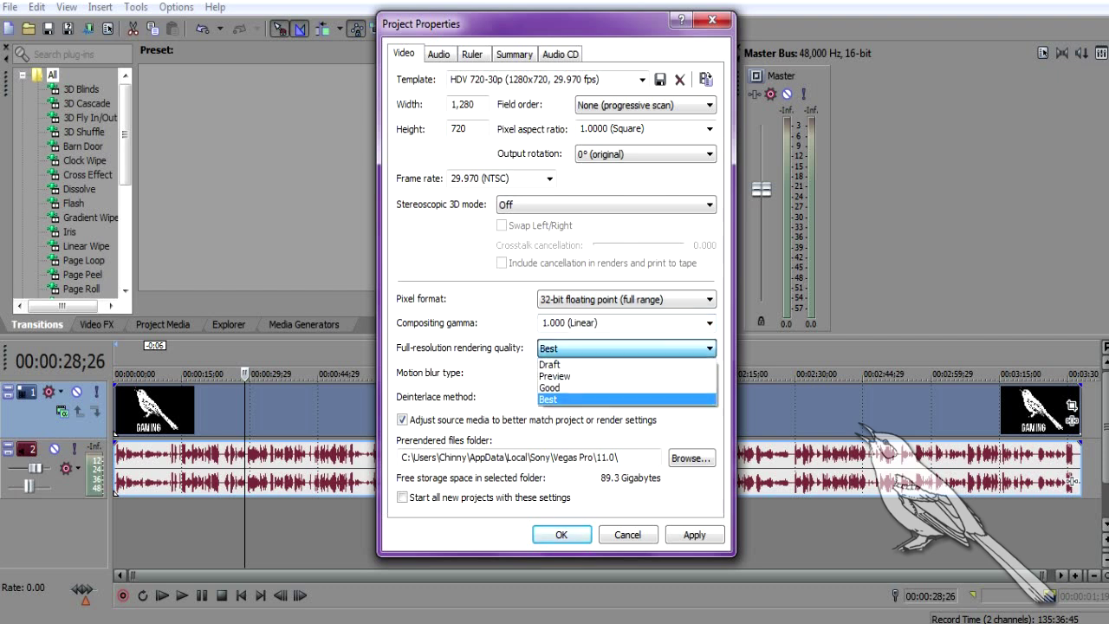
{"action": "left_click", "coordinate": [708, 348]}
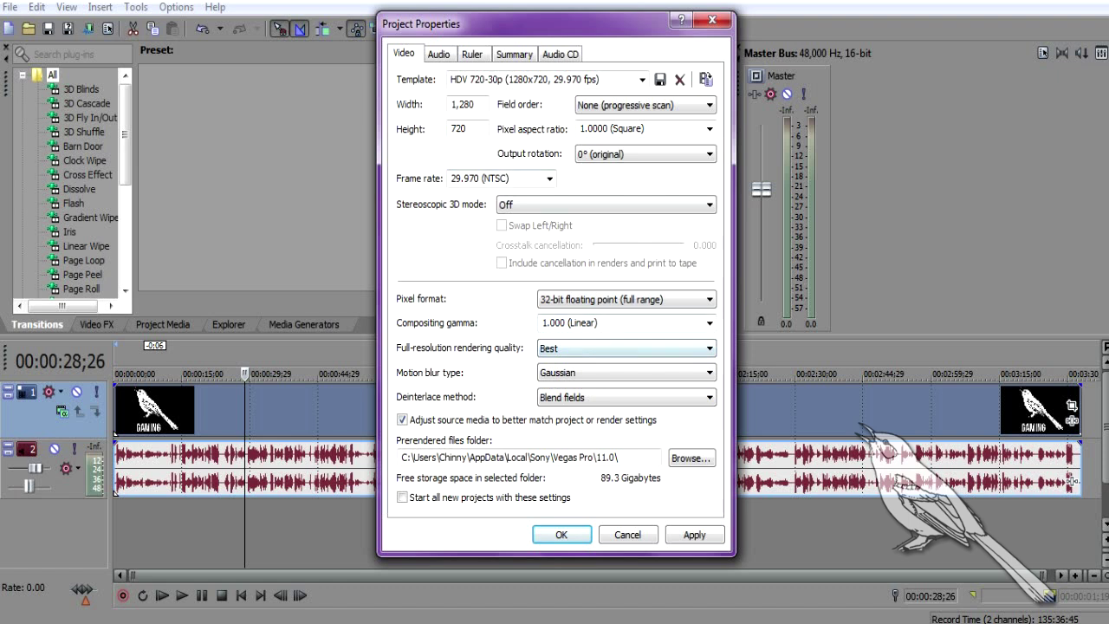
Look through the motion blur types and choose Gaussian
{"action": "left_click", "coordinate": [624, 372]}
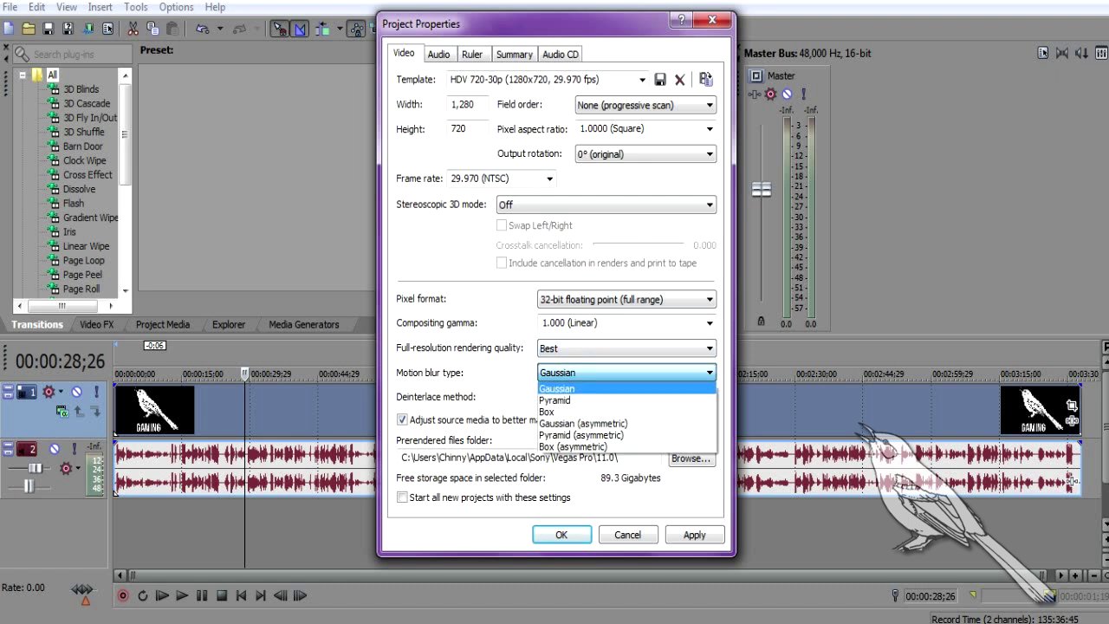
{"action": "key", "text": "Down"}
{"action": "key", "text": "Down"}
{"action": "key", "text": "Down"}
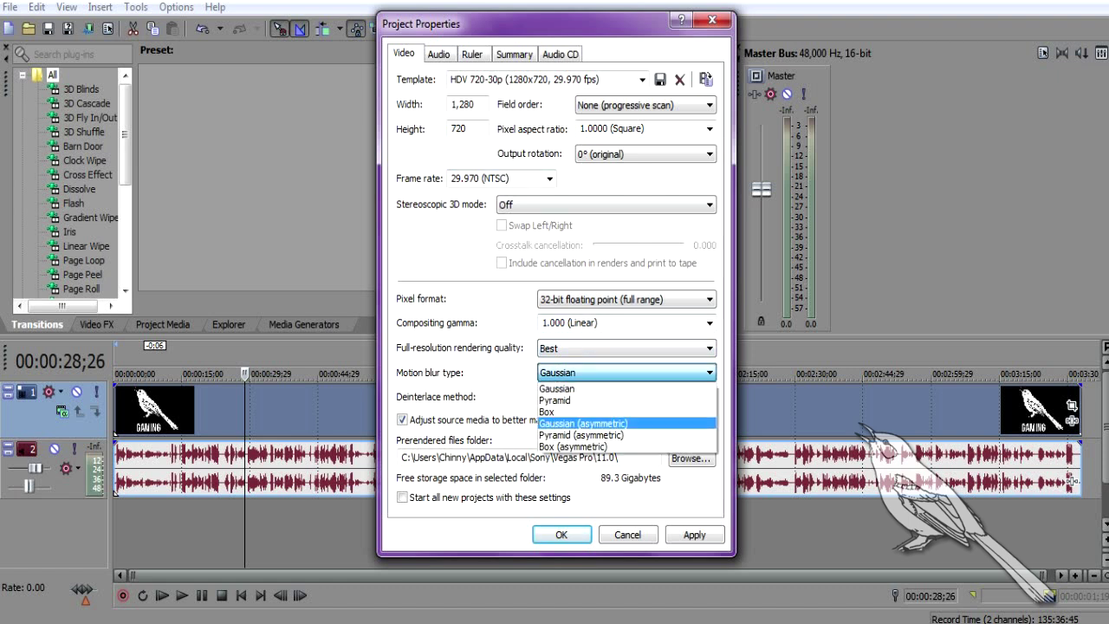
{"action": "key", "text": "Down"}
{"action": "key", "text": "Down"}
{"action": "key", "text": "Up"}
{"action": "key", "text": "Up"}
{"action": "key", "text": "Up"}
{"action": "key", "text": "Up"}
{"action": "key", "text": "Up"}
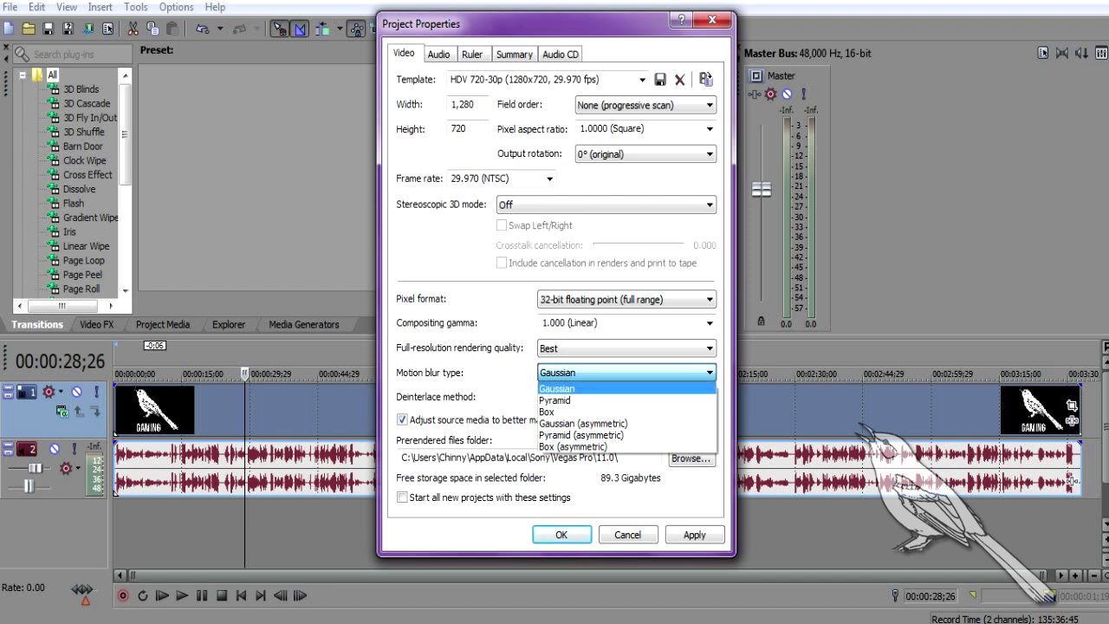
{"action": "key", "text": "Return"}
Choose Blend fields as the project's deinterlace method
{"action": "key", "text": "Tab"}
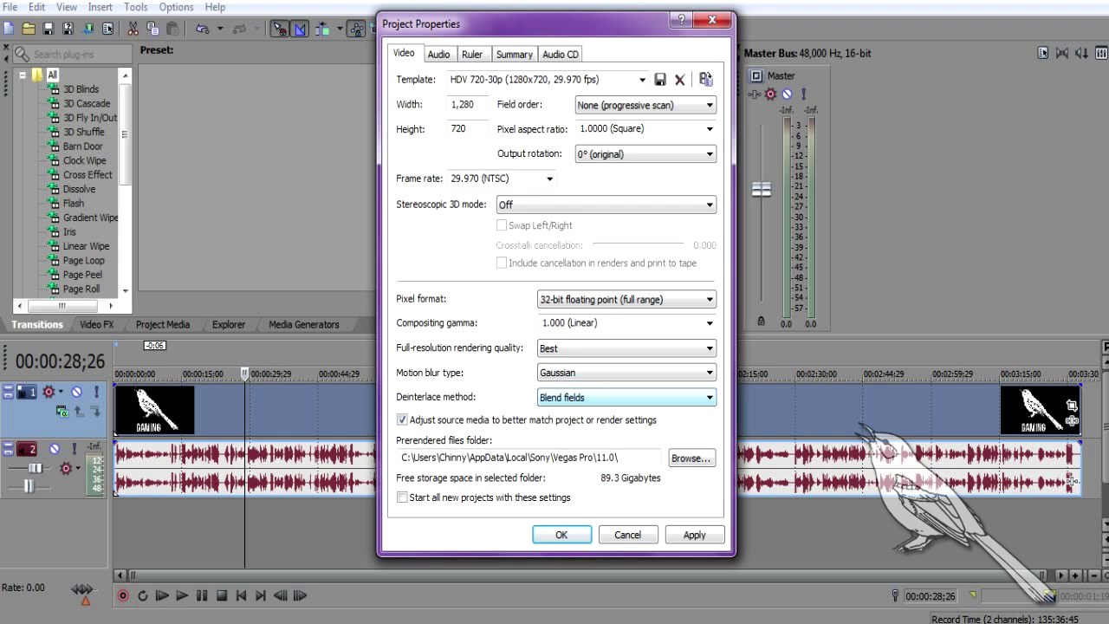
{"action": "key", "text": "alt+Down"}
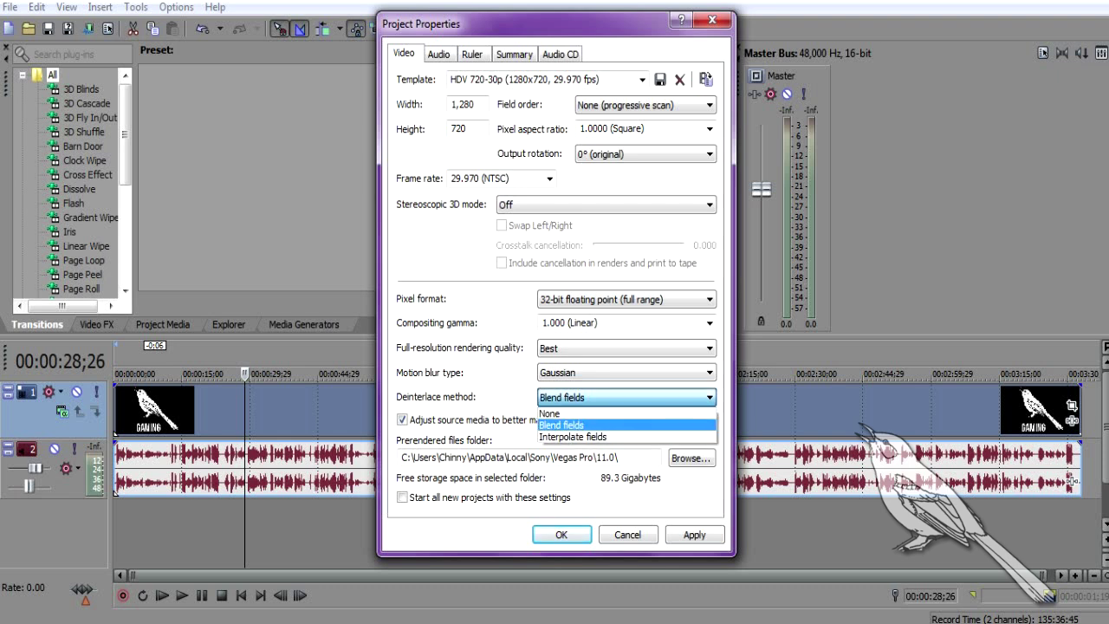
{"action": "key", "text": "Return"}
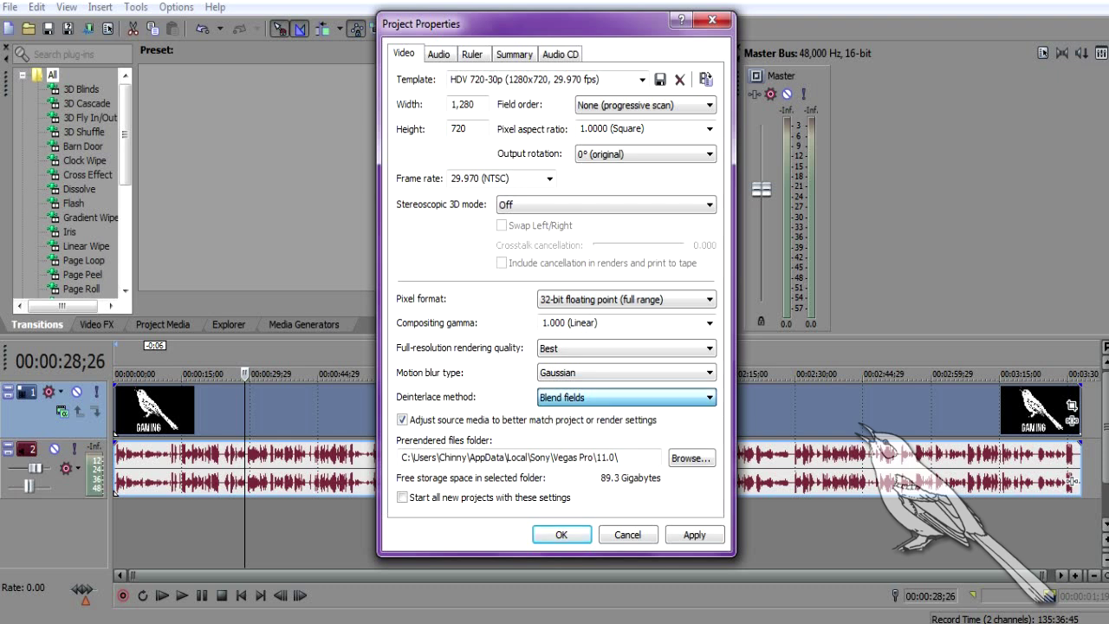
Review the master bus mode options in the project's audio properties and keep Stereo
{"action": "key", "text": "ctrl+Tab"}
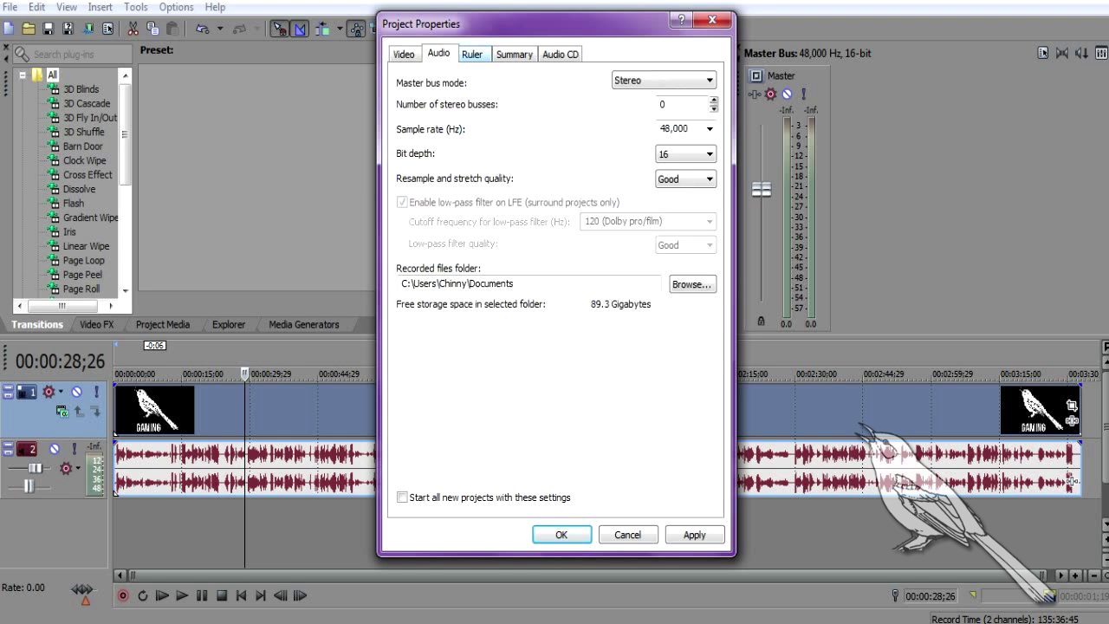
{"action": "key", "text": "Tab"}
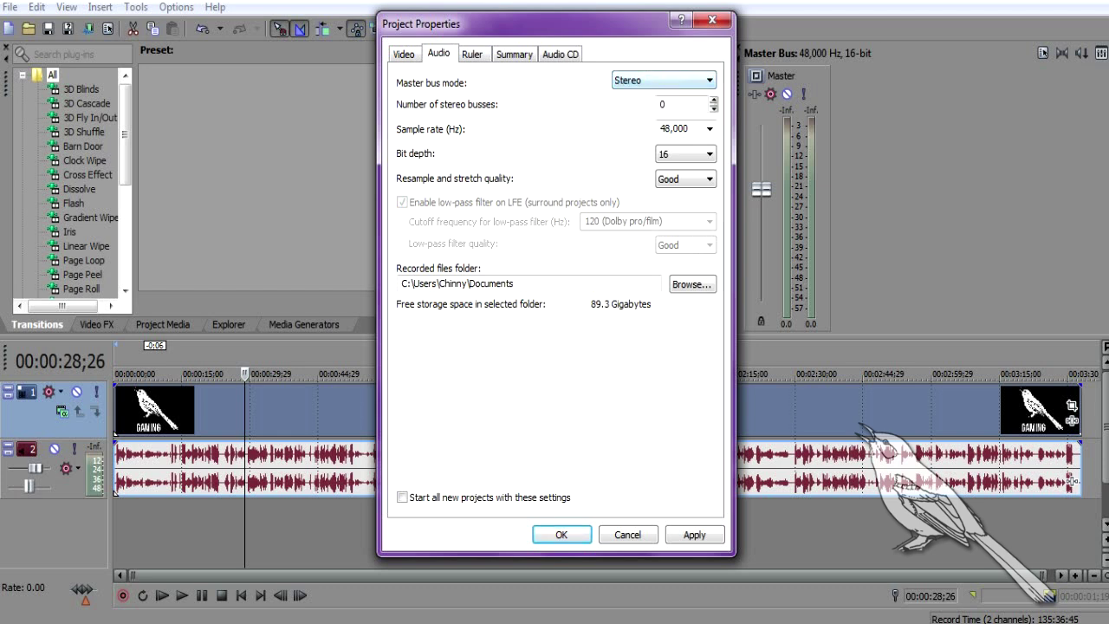
{"action": "key", "text": "alt+Down"}
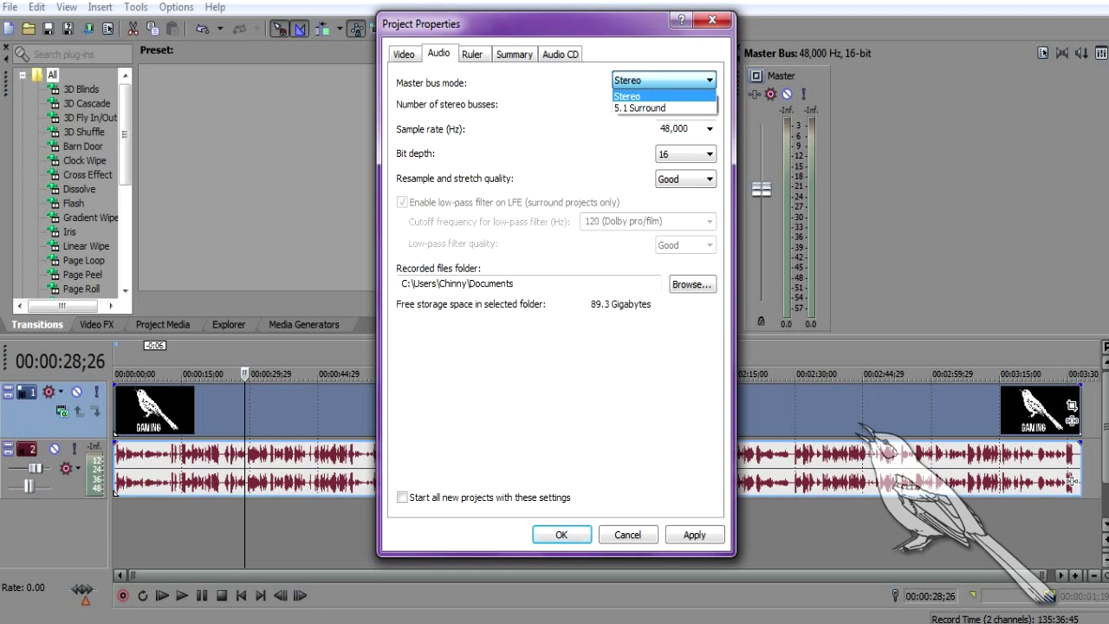
{"action": "left_click", "coordinate": [666, 80]}
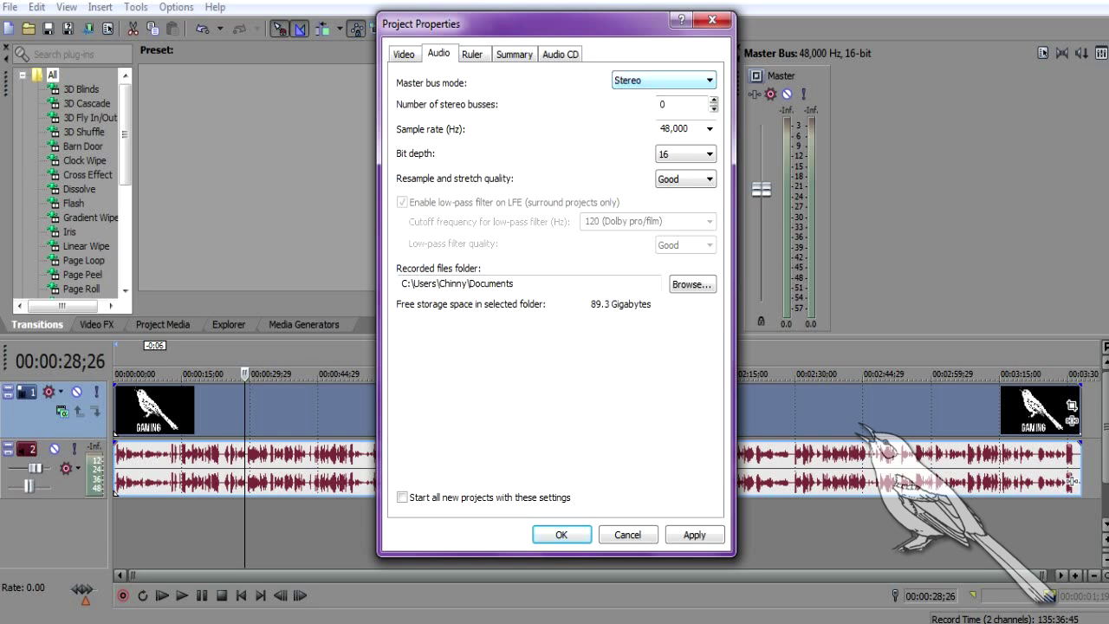
Check the audio sample rate, bit depth and resample quality options, keeping 48,000 Hz, 16 and Good
{"action": "left_click", "coordinate": [685, 104]}
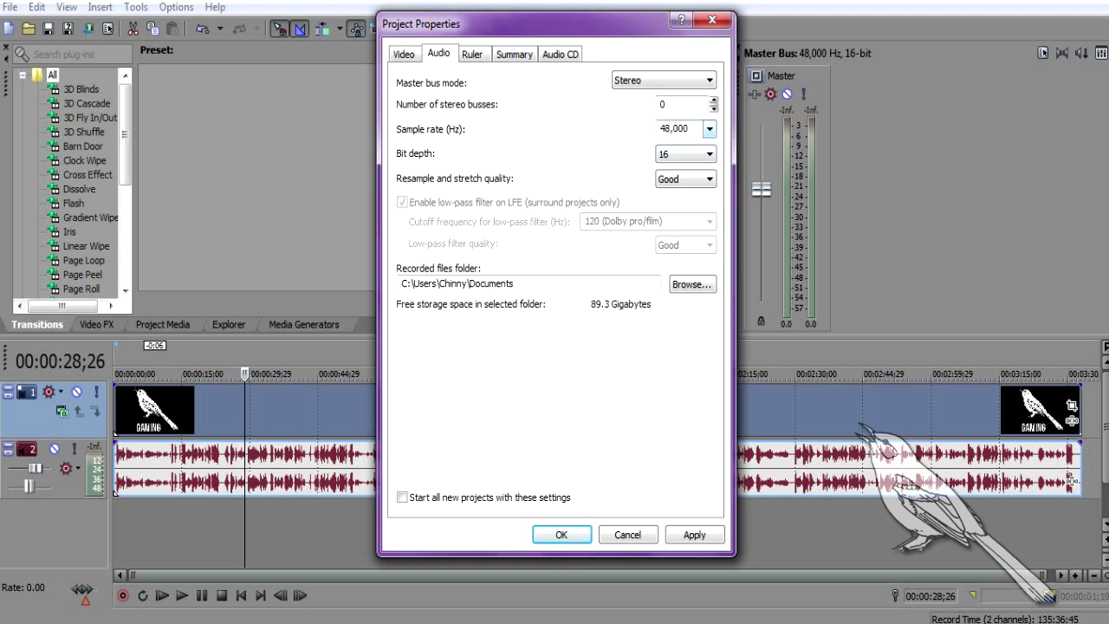
{"action": "left_click", "coordinate": [709, 128]}
{"action": "left_click", "coordinate": [710, 129]}
{"action": "left_click", "coordinate": [709, 154]}
{"action": "left_click", "coordinate": [709, 154]}
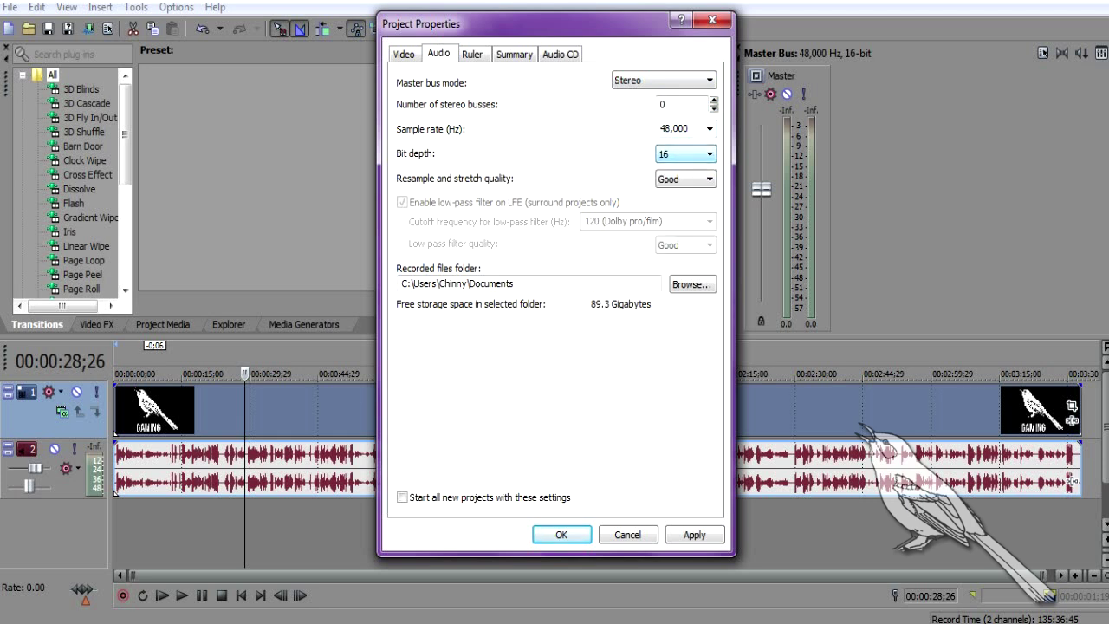
{"action": "left_click", "coordinate": [710, 179]}
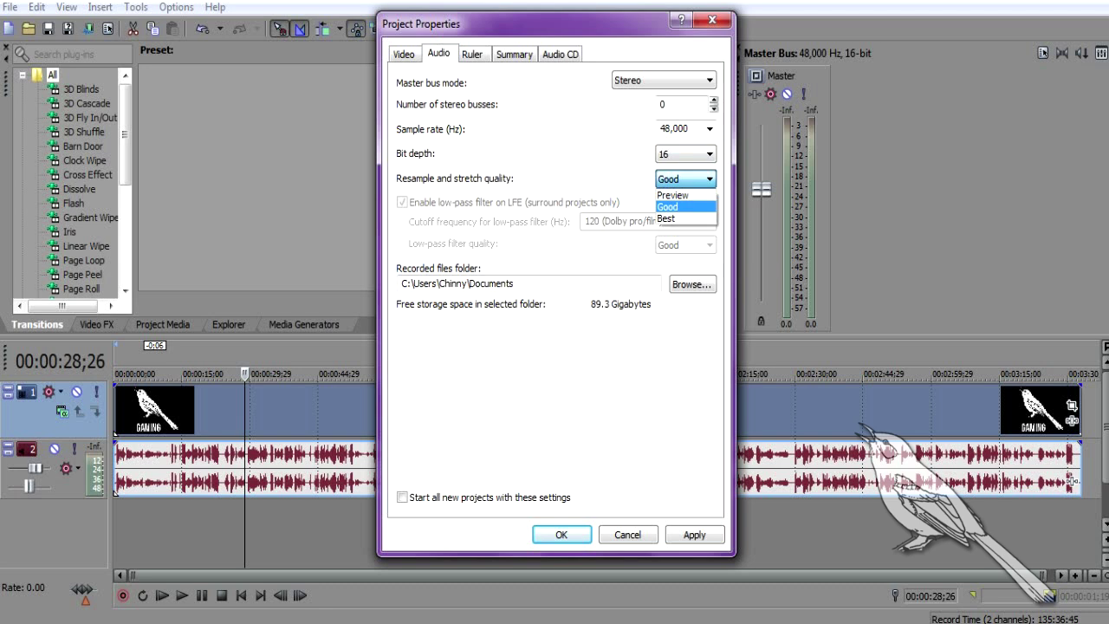
{"action": "key", "text": "Return"}
Look through the project's ruler, summary and audio CD properties
{"action": "key", "text": "ctrl+Tab"}
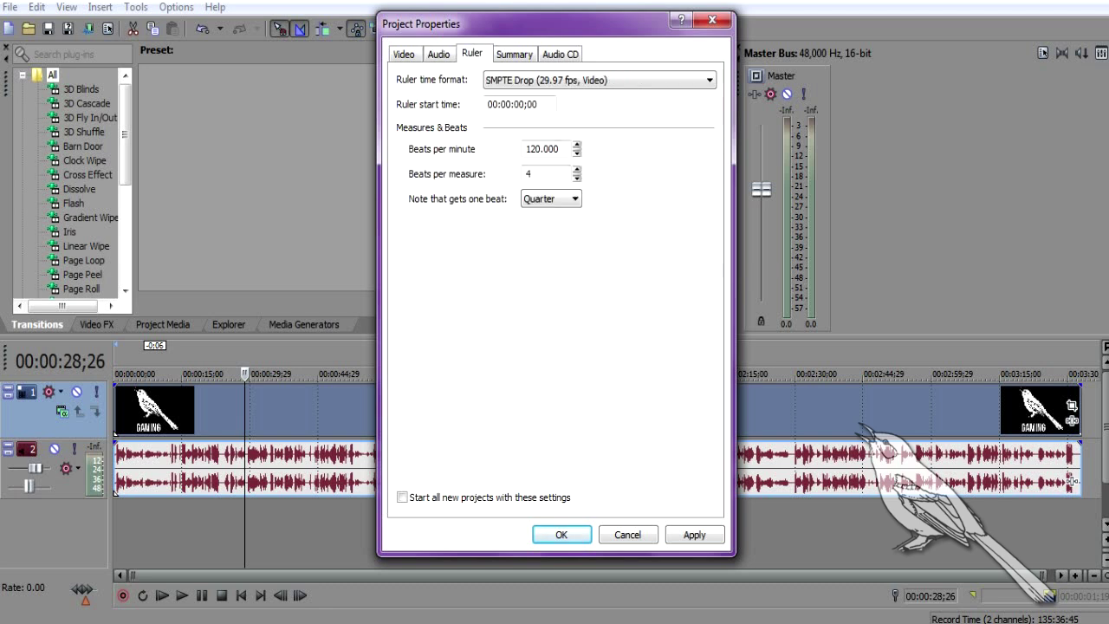
{"action": "key", "text": "ctrl+Tab"}
{"action": "left_click", "coordinate": [561, 55]}
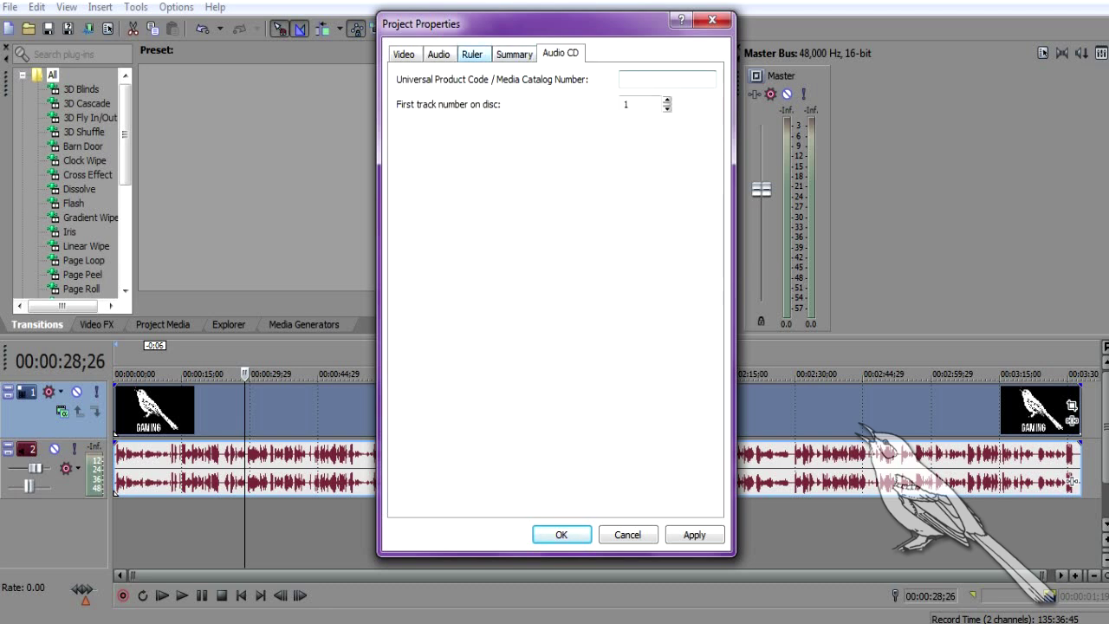
{"action": "left_click", "coordinate": [472, 55]}
{"action": "key", "text": "ctrl+Tab"}
{"action": "key", "text": "ctrl+Tab"}
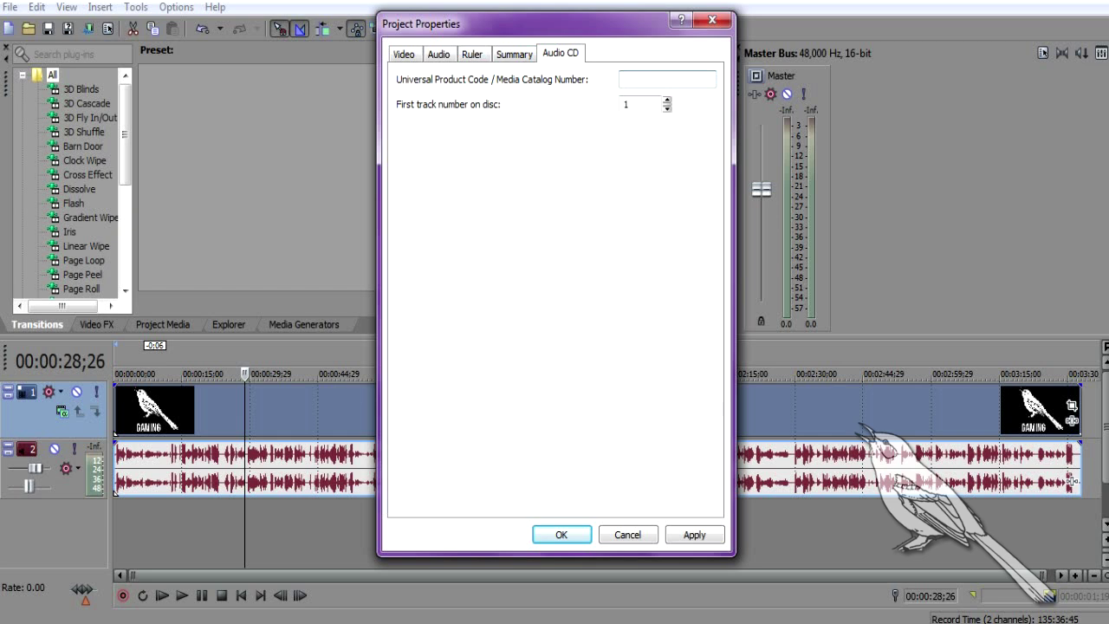
Return to the ruler properties, then apply the project properties and close the dialog
{"action": "key", "text": "ctrl+shift+Tab"}
{"action": "key", "text": "ctrl+shift+Tab"}
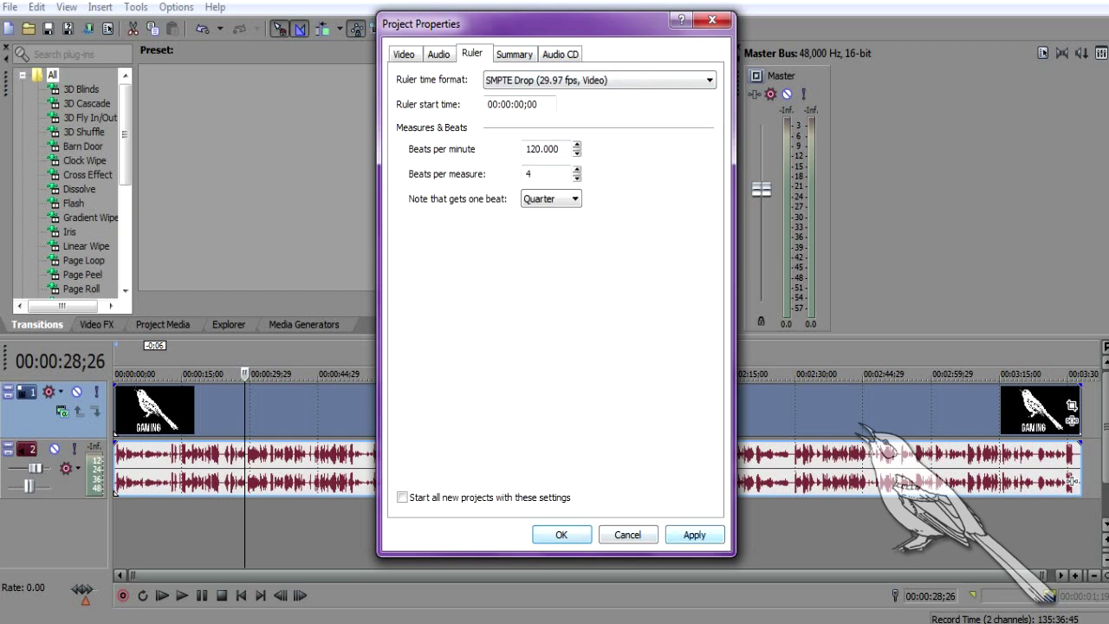
{"action": "key", "text": "alt+a"}
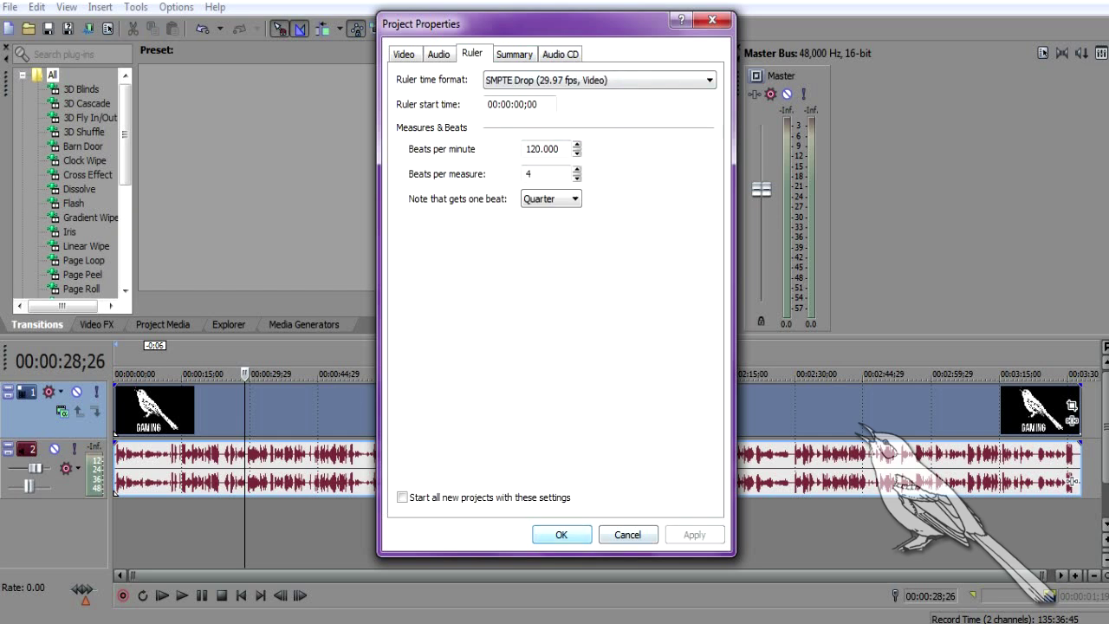
{"action": "key", "text": "Return"}
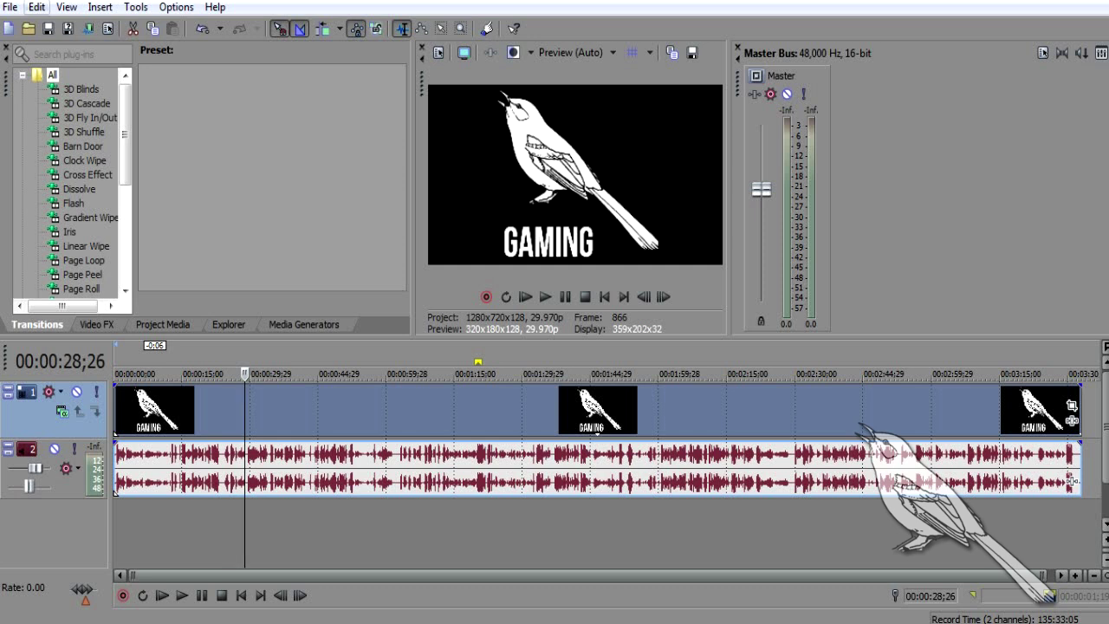
Save the project as the Vegas Pro project file Intro in the Rendered Footage (Youtube) folder, replacing the existing file
{"action": "key", "text": "alt+f"}
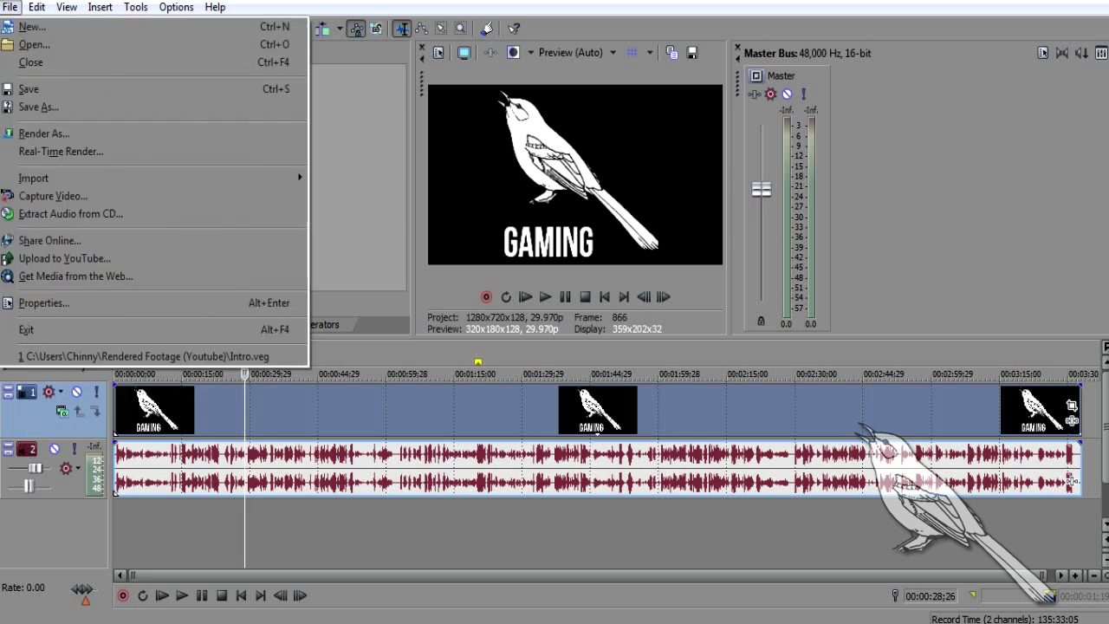
{"action": "key", "text": "Down"}
{"action": "key", "text": "Down"}
{"action": "key", "text": "Down"}
{"action": "key", "text": "Down"}
{"action": "key", "text": "Down"}
{"action": "key", "text": "Return"}
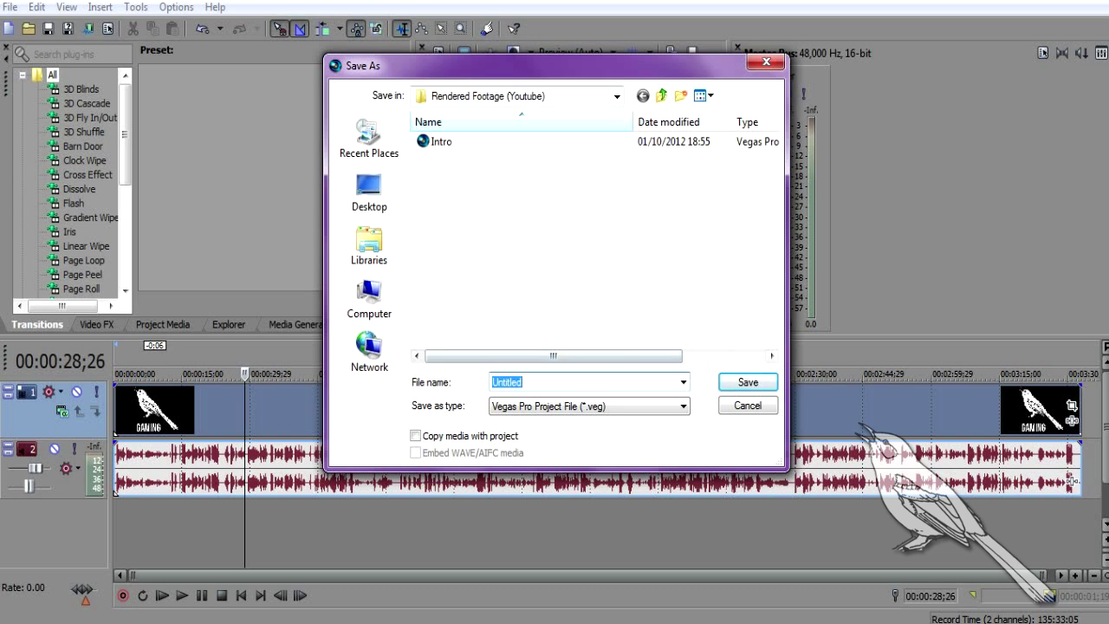
{"action": "left_click", "coordinate": [441, 141]}
{"action": "left_click", "coordinate": [591, 406]}
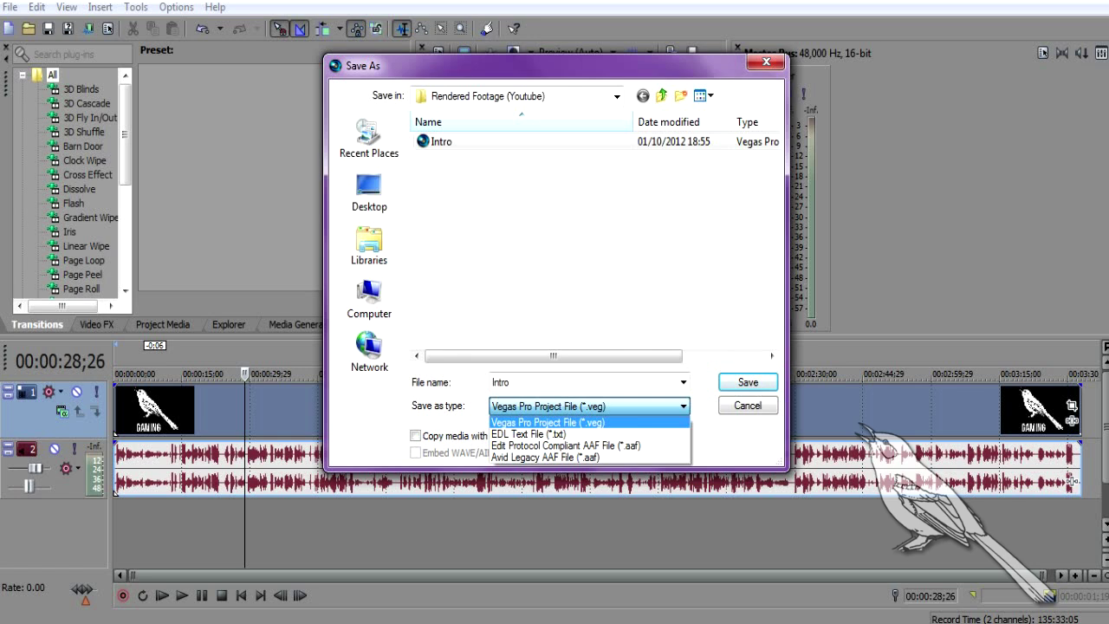
{"action": "left_click", "coordinate": [591, 406]}
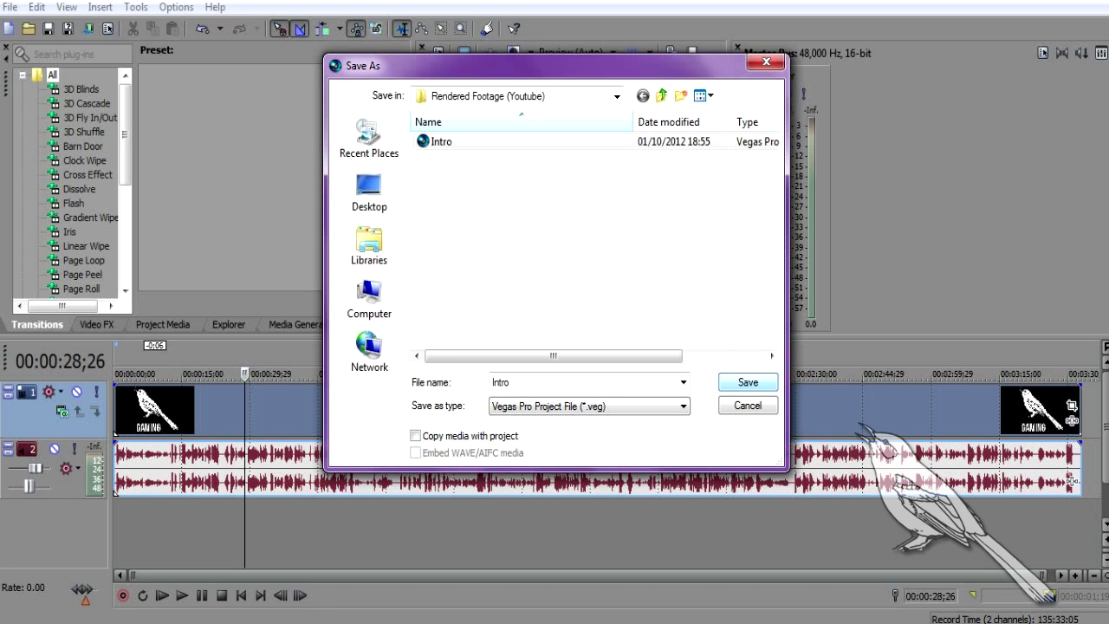
{"action": "key", "text": "Return"}
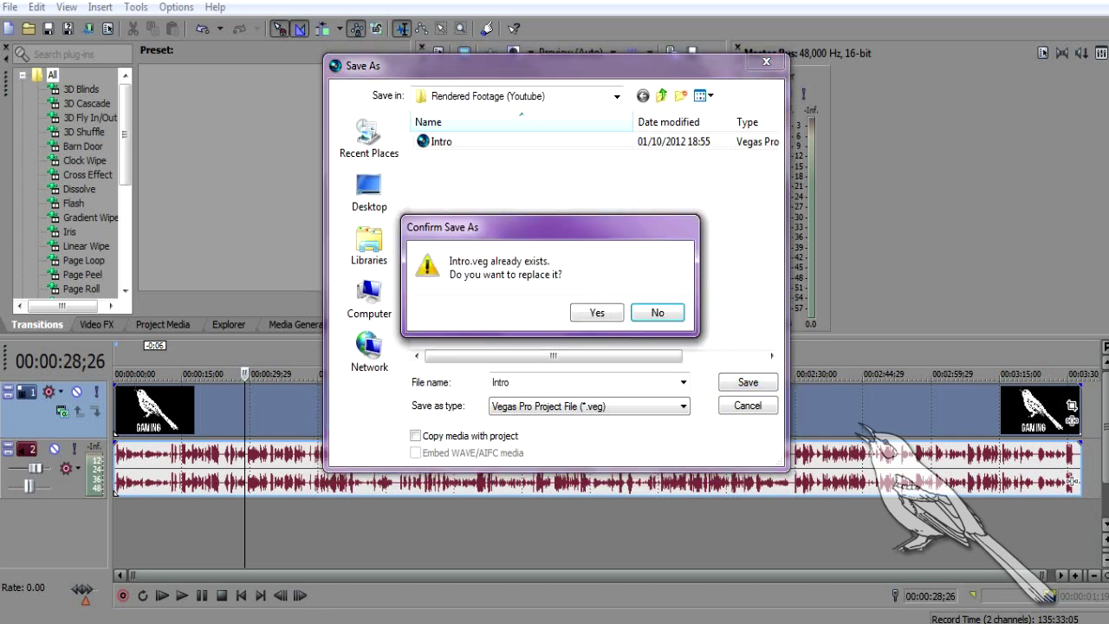
{"action": "key", "text": "y"}
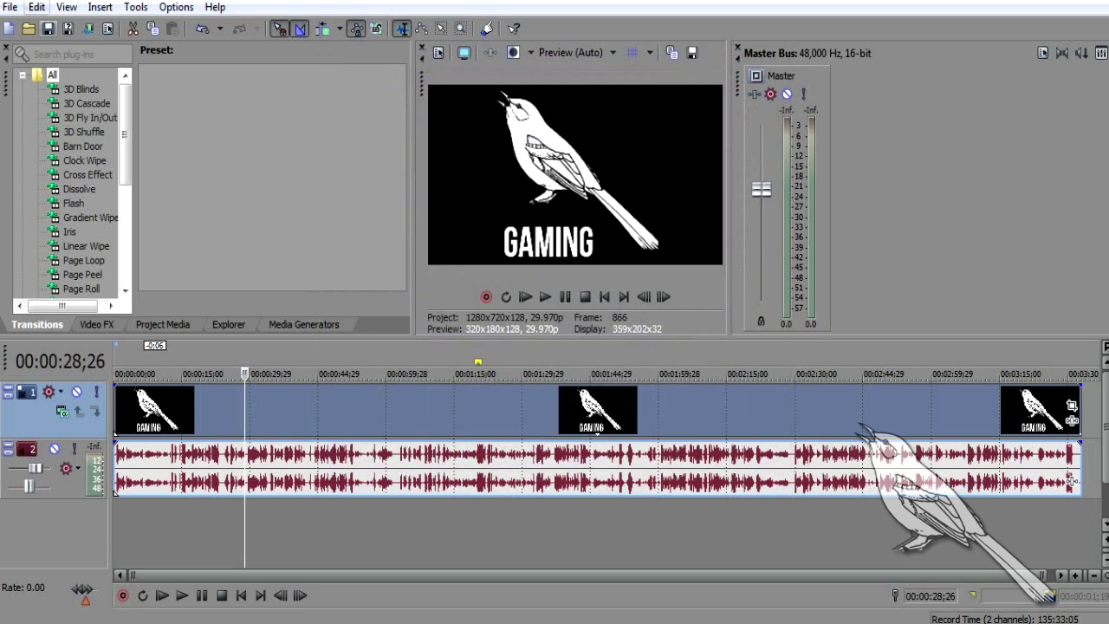
Open the Render As settings and list all output formats without the favorites-only or match-project-settings filter
{"action": "key", "text": "alt"}
{"action": "key", "text": "f"}
{"action": "key", "text": "Down"}
{"action": "key", "text": "Down"}
{"action": "key", "text": "Down"}
{"action": "key", "text": "Down"}
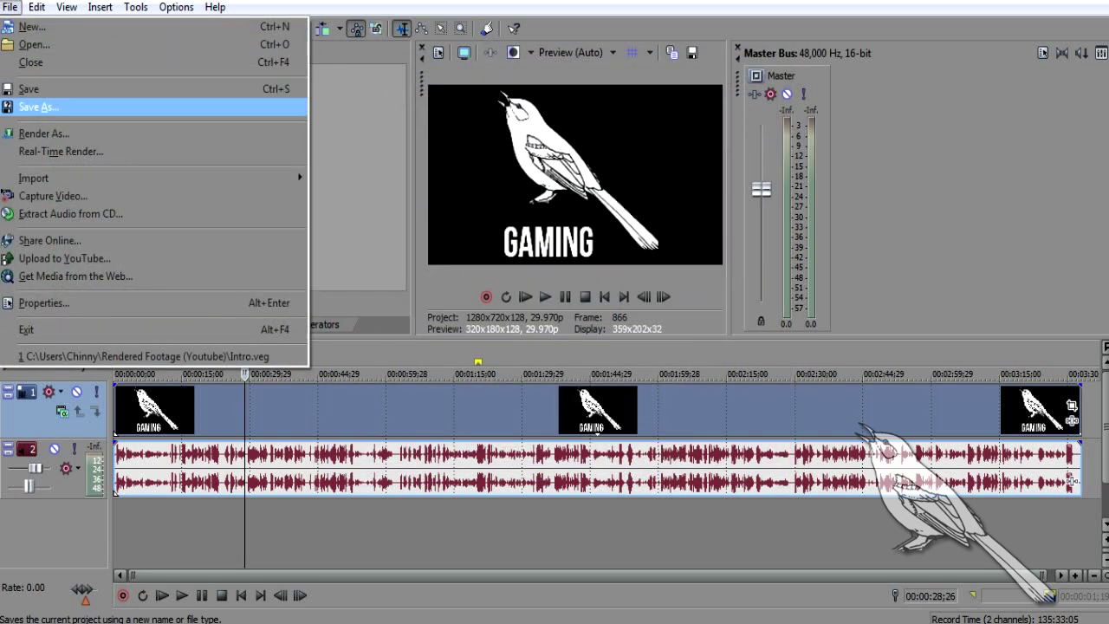
{"action": "key", "text": "Down"}
{"action": "key", "text": "Return"}
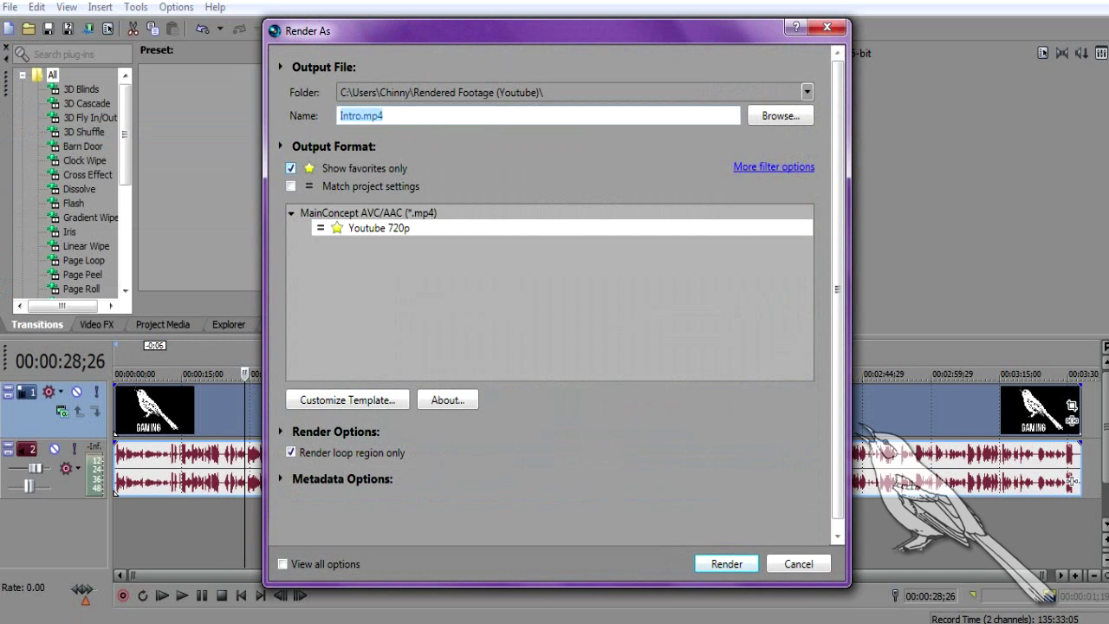
{"action": "left_click", "coordinate": [292, 186]}
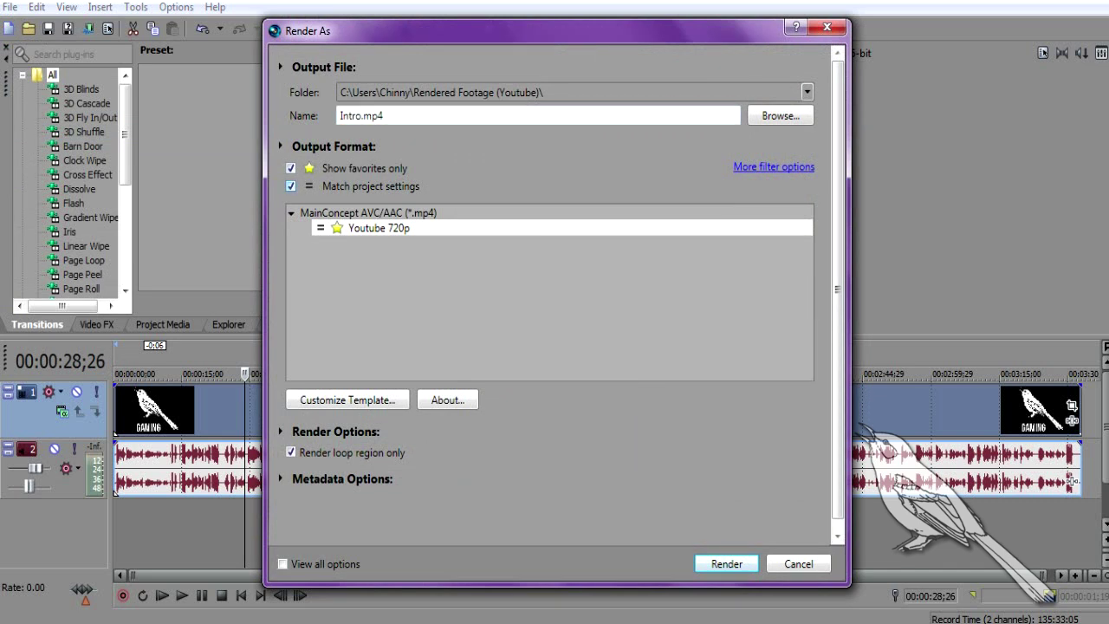
{"action": "key", "text": "space"}
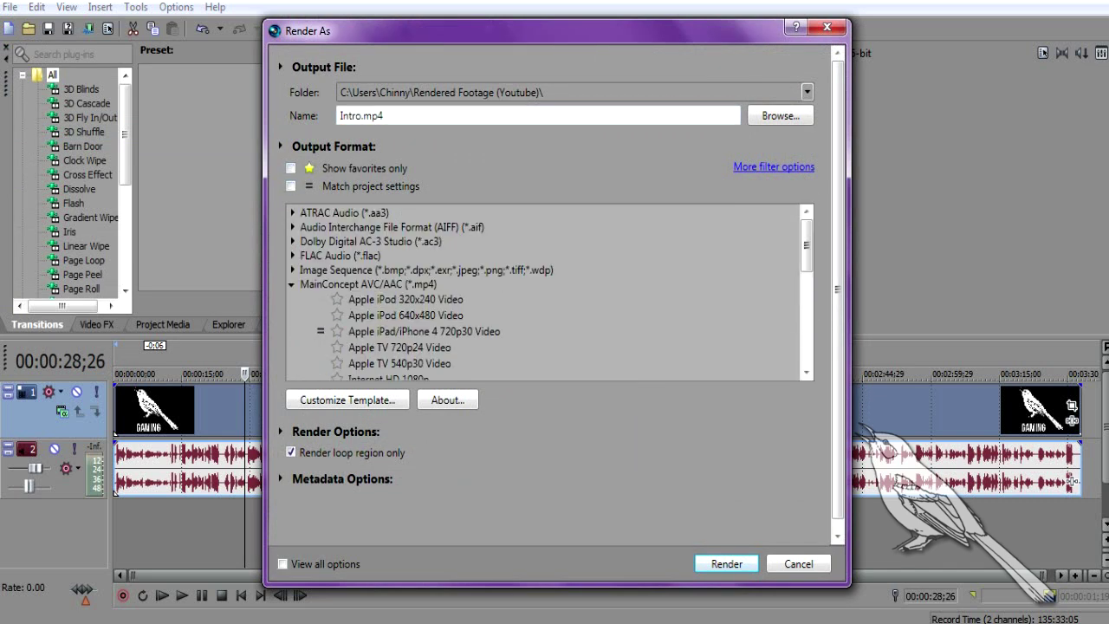
Browse the output formats and choose the Youtube 720p template under MainConcept AVC/AAC (*.mp4)
{"action": "left_click", "coordinate": [292, 284]}
{"action": "scroll", "coordinate": [542, 292], "scroll_direction": "down", "scroll_amount": 3}
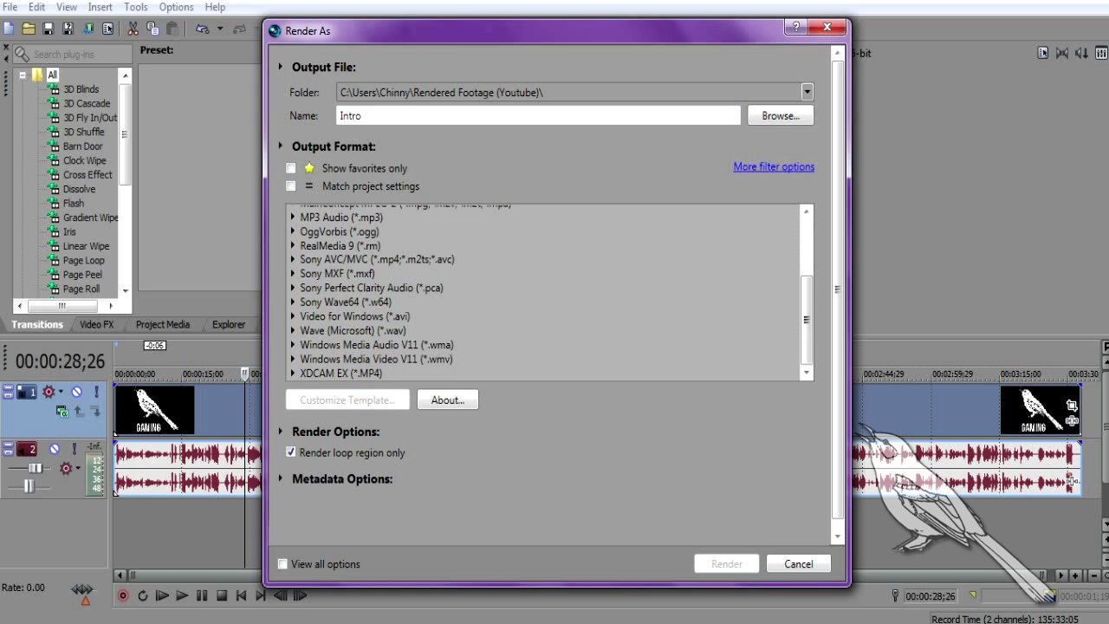
{"action": "scroll", "coordinate": [542, 292], "scroll_direction": "up", "scroll_amount": 3}
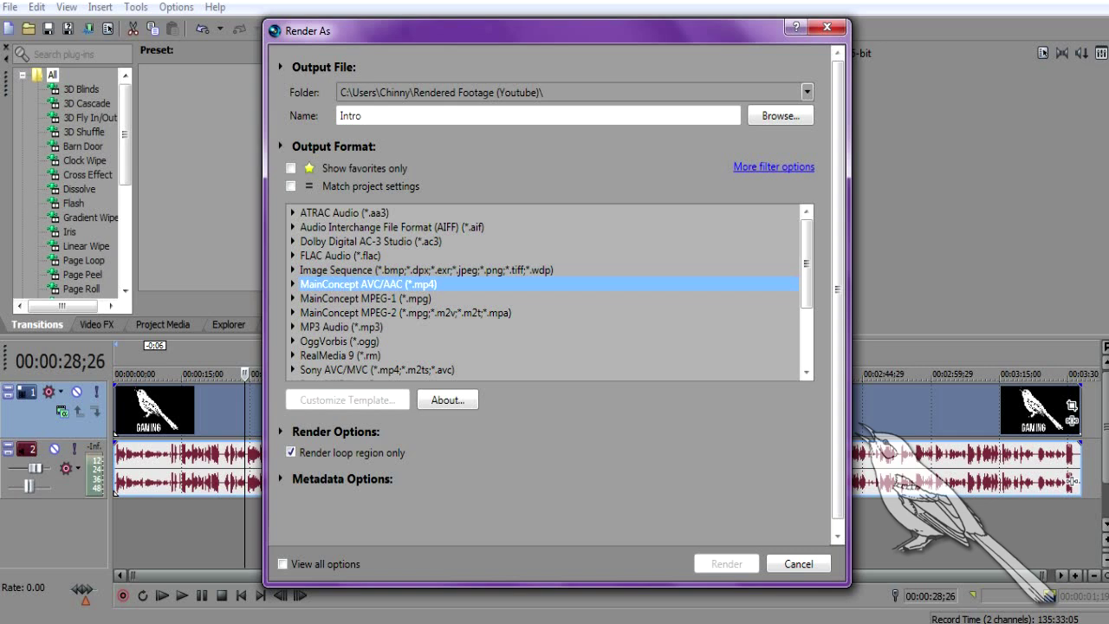
{"action": "key", "text": "Right"}
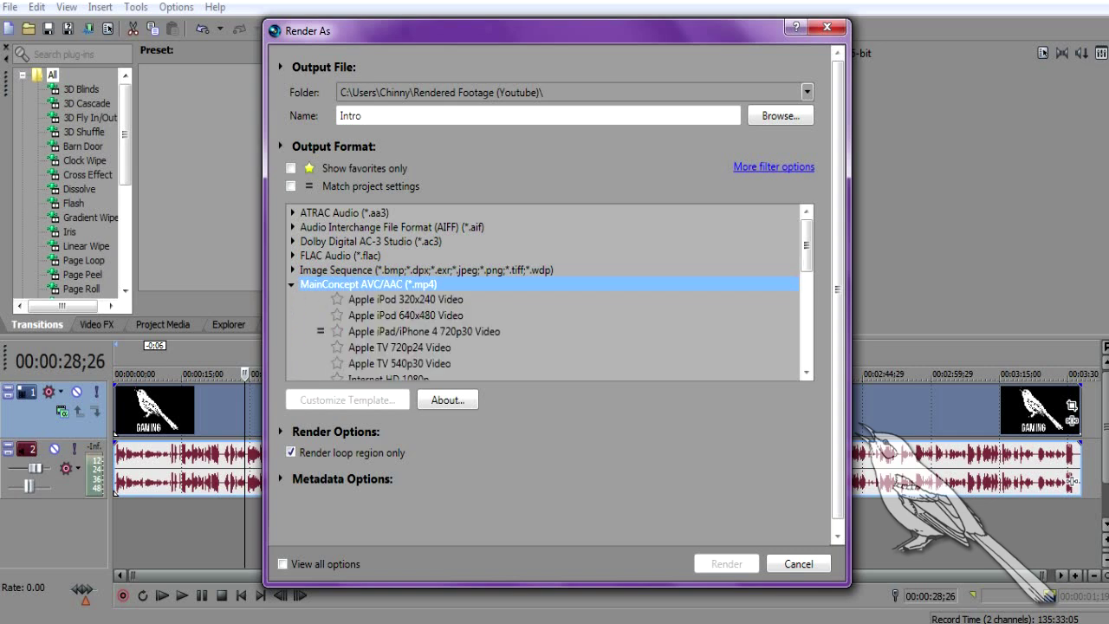
{"action": "scroll", "coordinate": [546, 292], "scroll_direction": "down", "scroll_amount": 2}
{"action": "scroll", "coordinate": [546, 292], "scroll_direction": "down", "scroll_amount": 2}
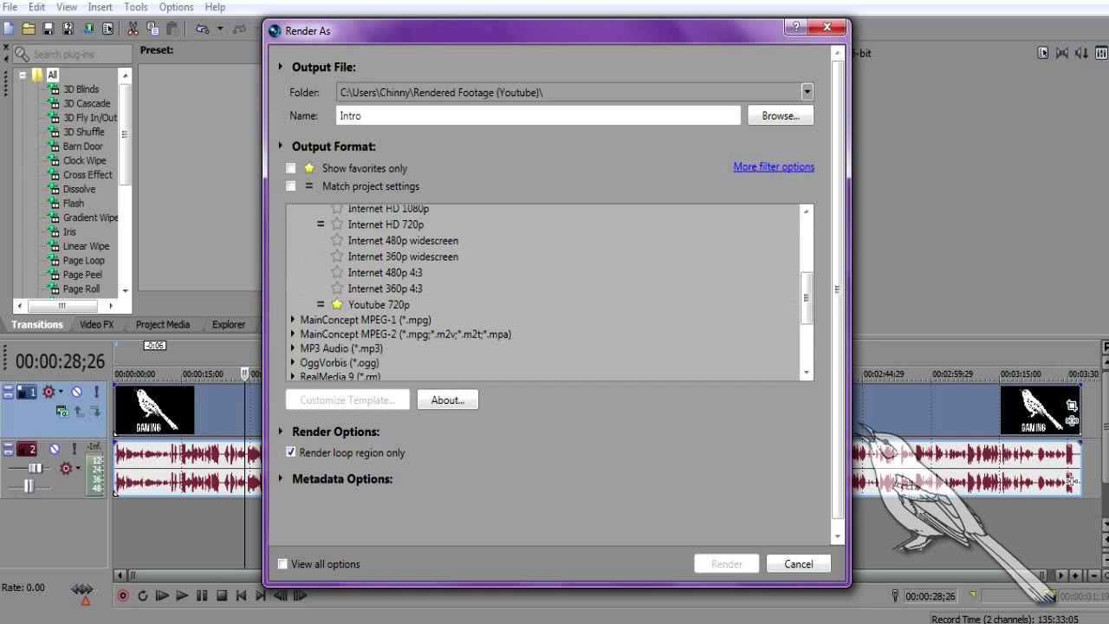
{"action": "scroll", "coordinate": [546, 292], "scroll_direction": "up", "scroll_amount": 1}
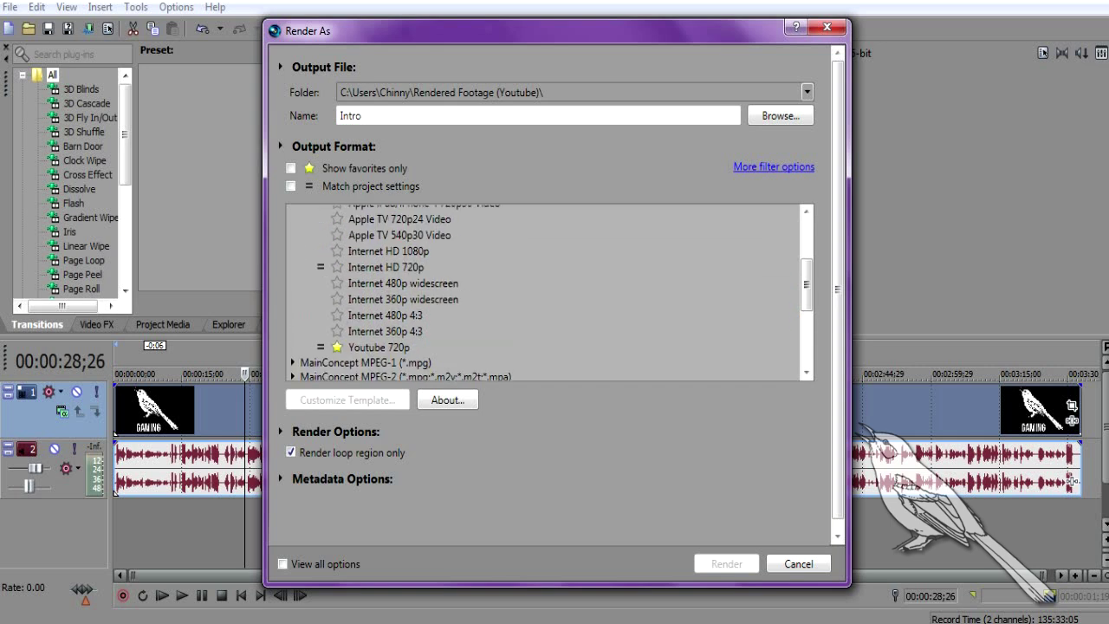
{"action": "left_click", "coordinate": [386, 267]}
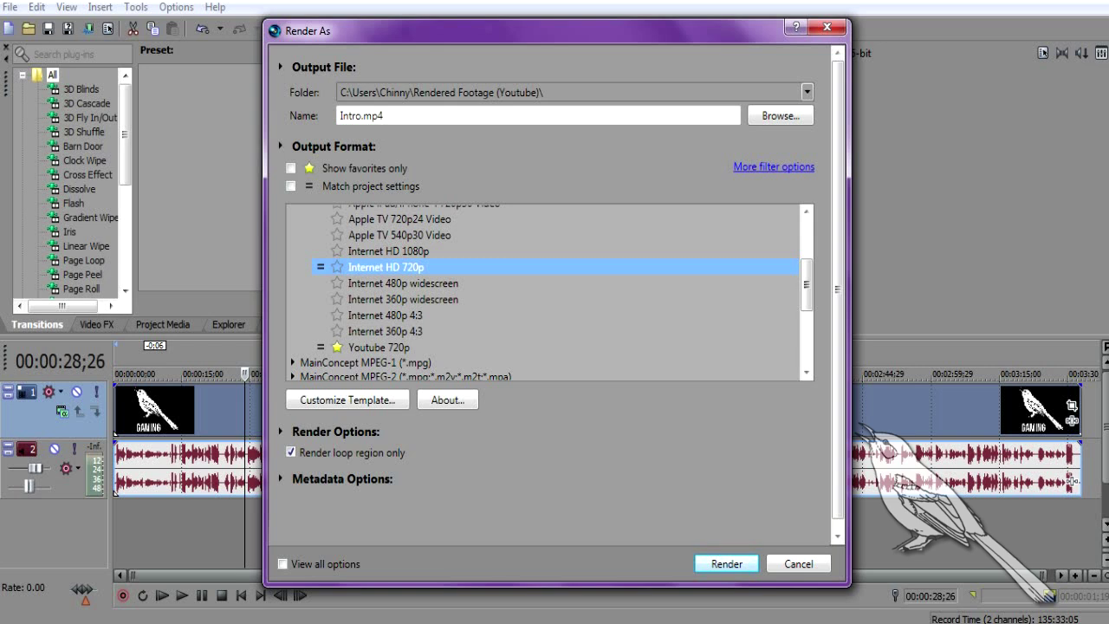
{"action": "left_click", "coordinate": [380, 348]}
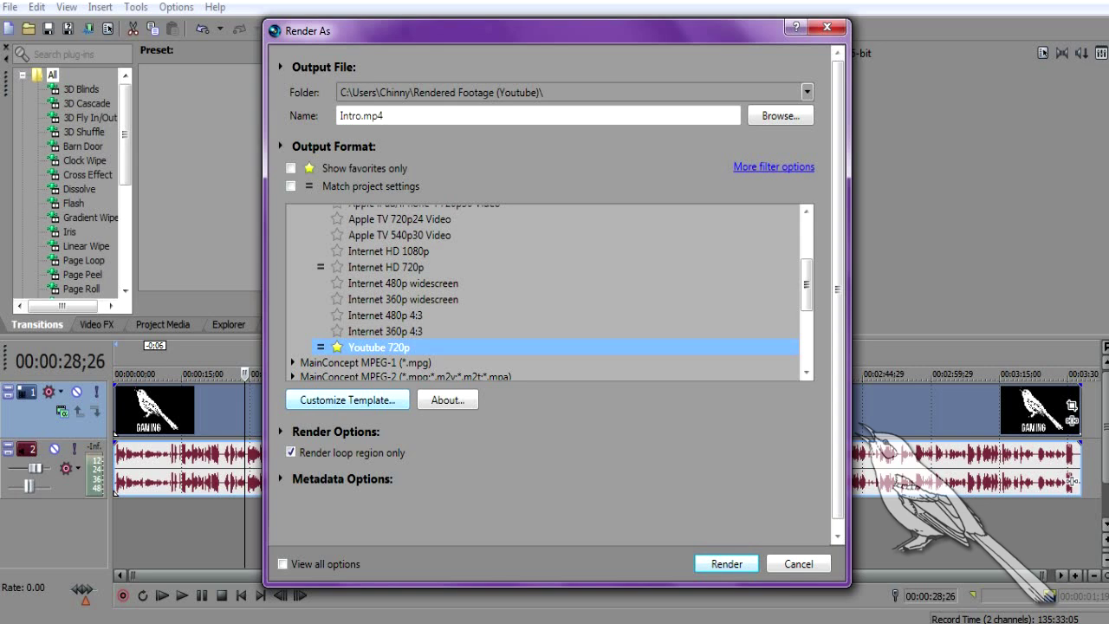
Open the custom settings of the Youtube 720p template, check its notes and keep video included
{"action": "left_click", "coordinate": [347, 399]}
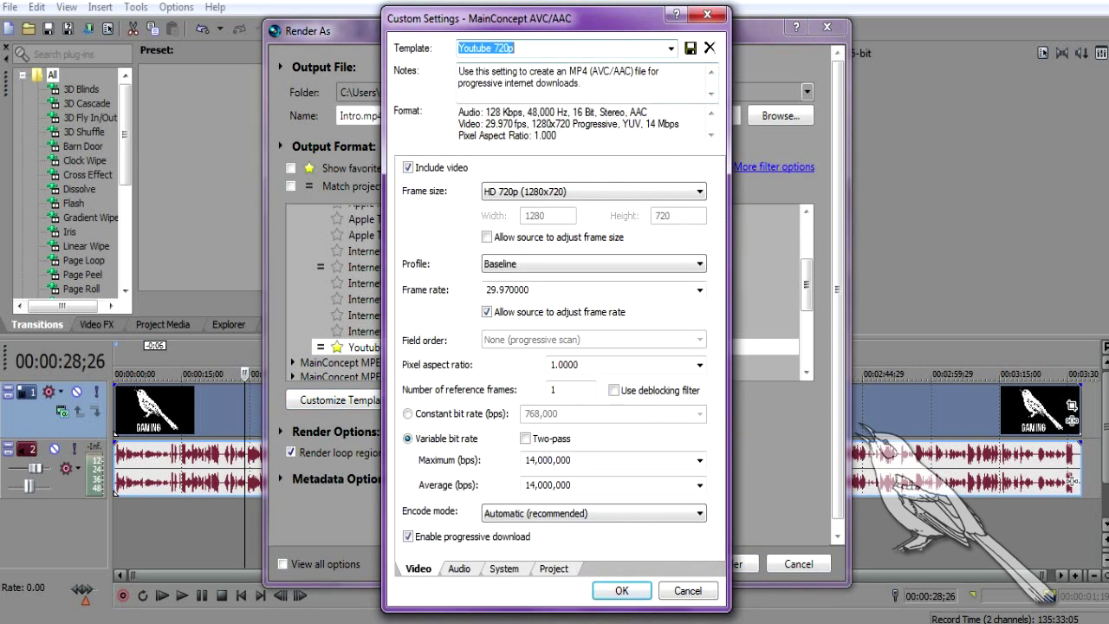
{"action": "left_click_drag", "start_coordinate": [583, 84], "coordinate": [457, 71]}
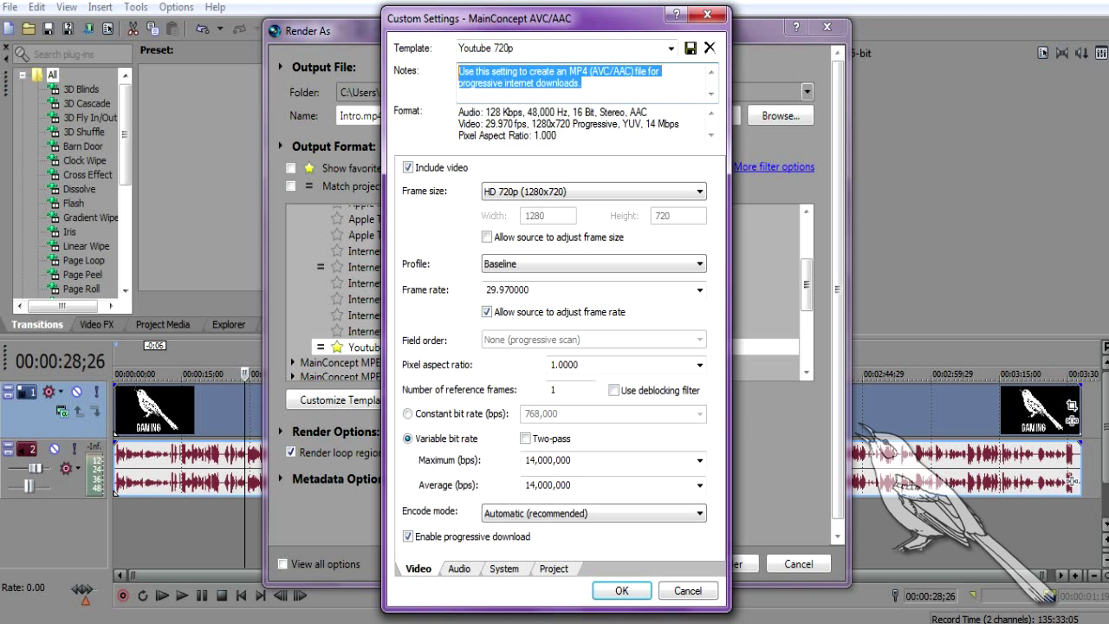
{"action": "left_click", "coordinate": [589, 85]}
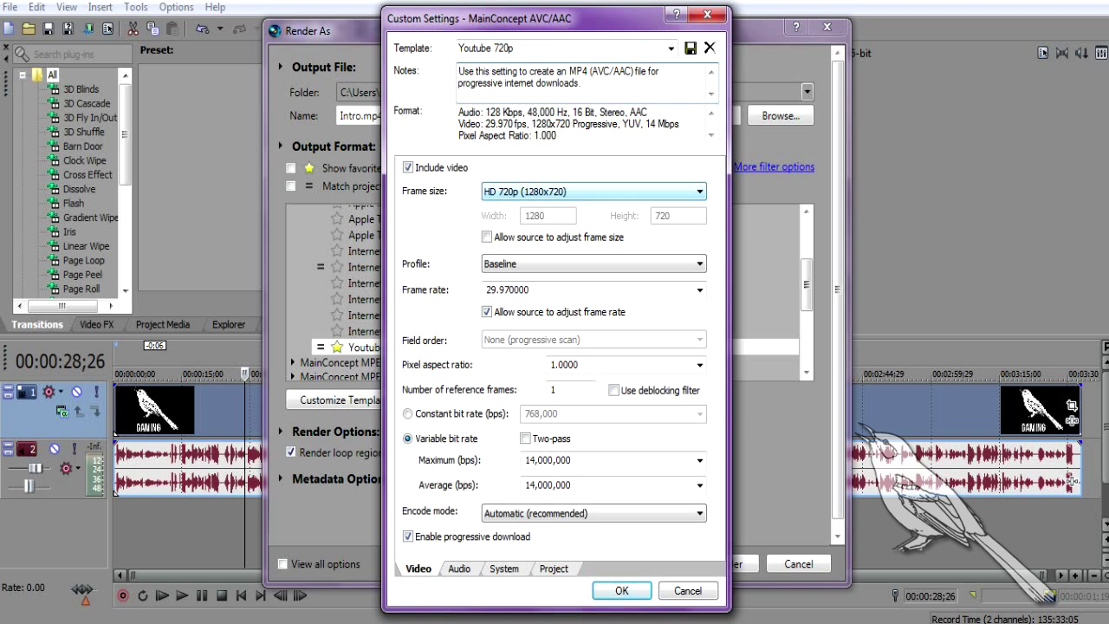
{"action": "double_click", "coordinate": [408, 168]}
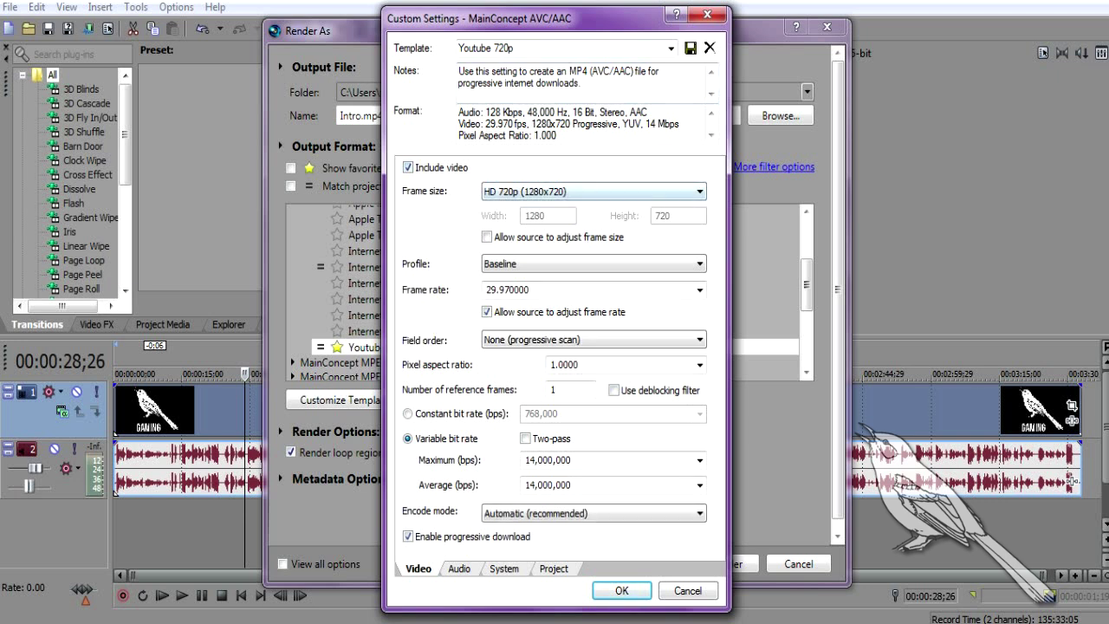
Choose HD 720p (1280x720) as the template's video frame size
{"action": "left_click", "coordinate": [593, 191]}
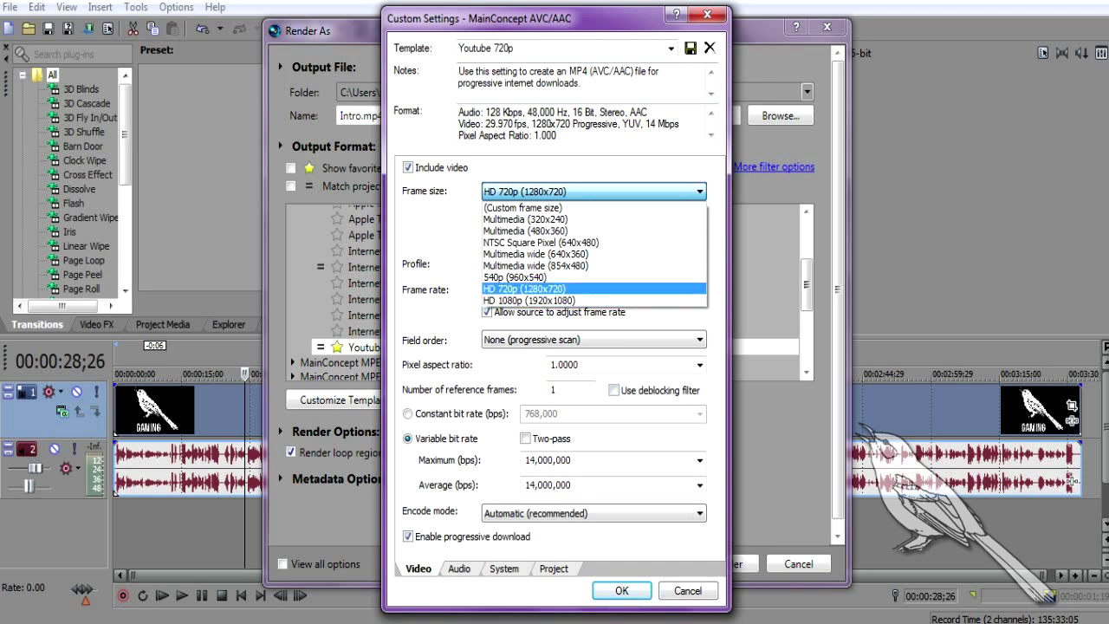
{"action": "key", "text": "Down"}
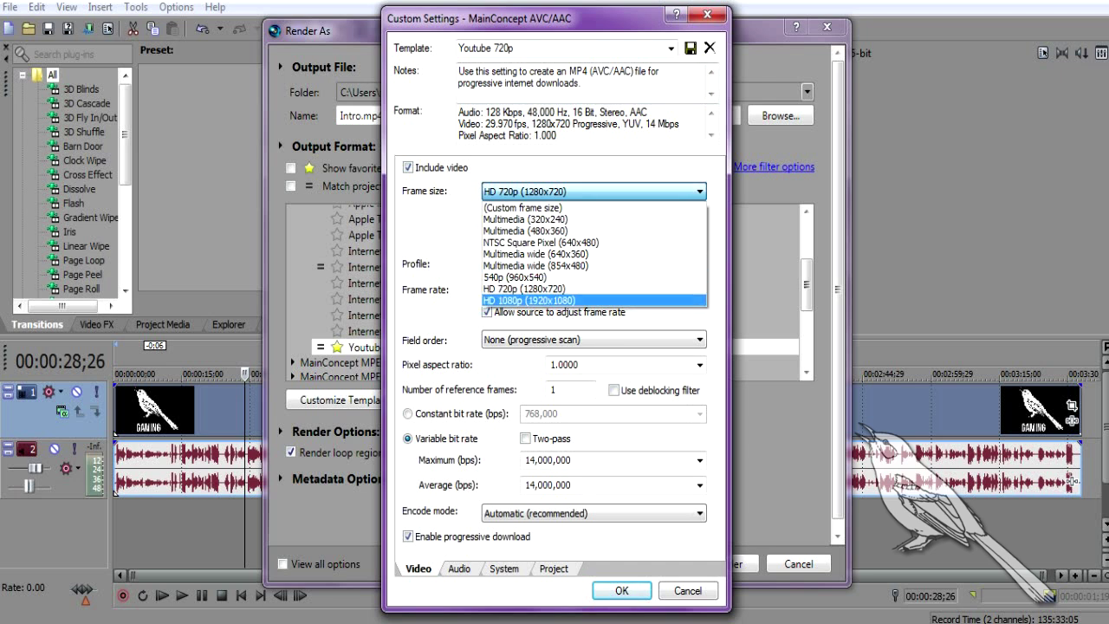
{"action": "key", "text": "Up"}
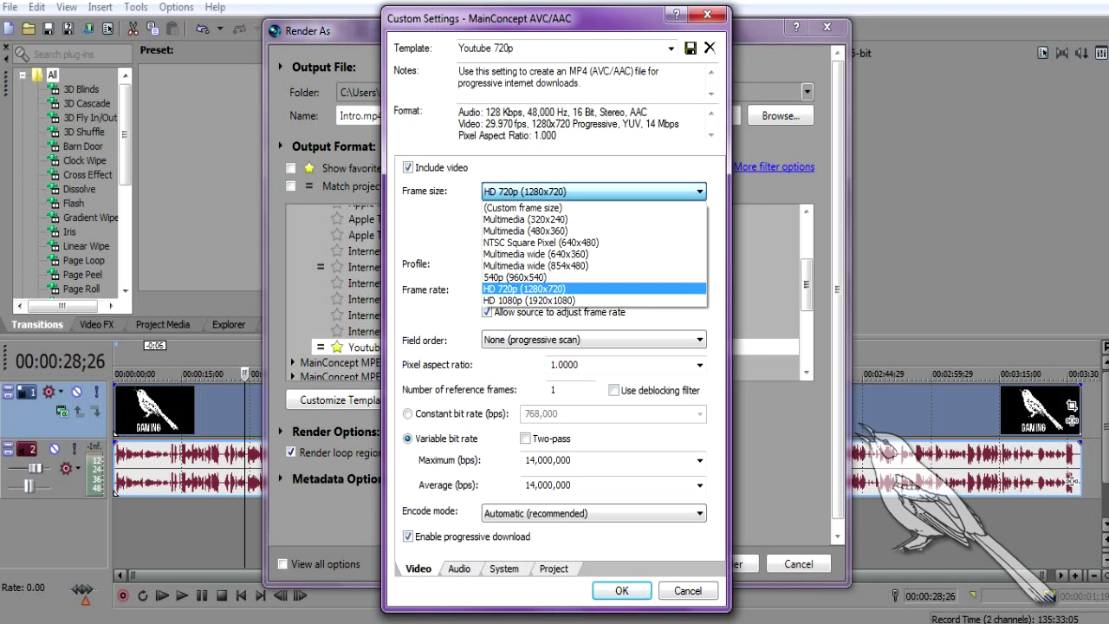
{"action": "key", "text": "Return"}
{"action": "key", "text": "Tab"}
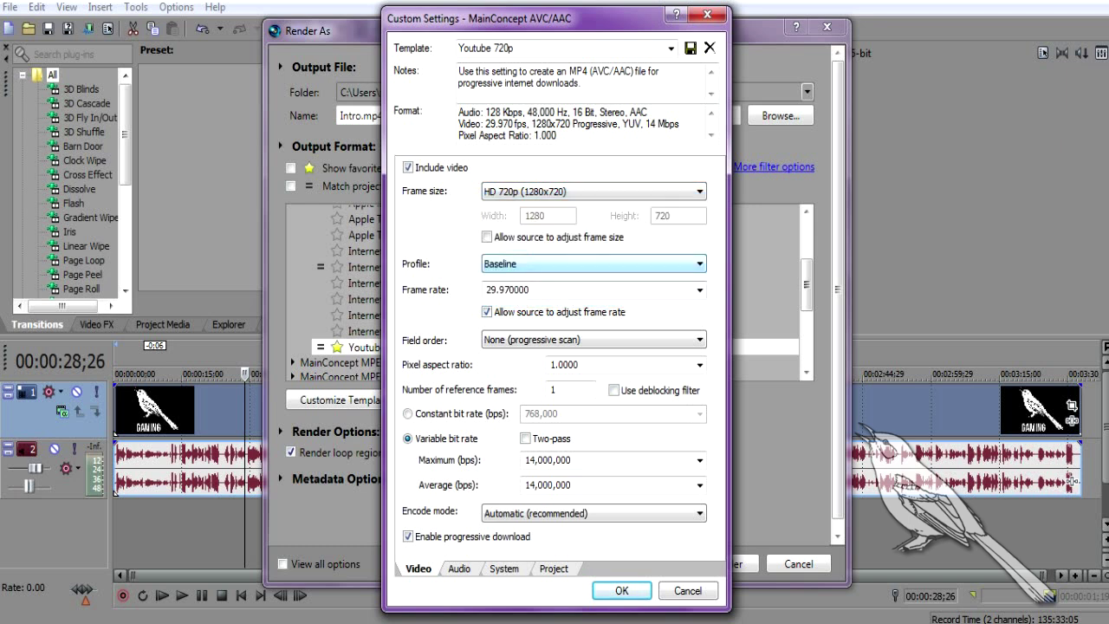
Look through the encoding profiles and choose Baseline
{"action": "key", "text": "alt+Down"}
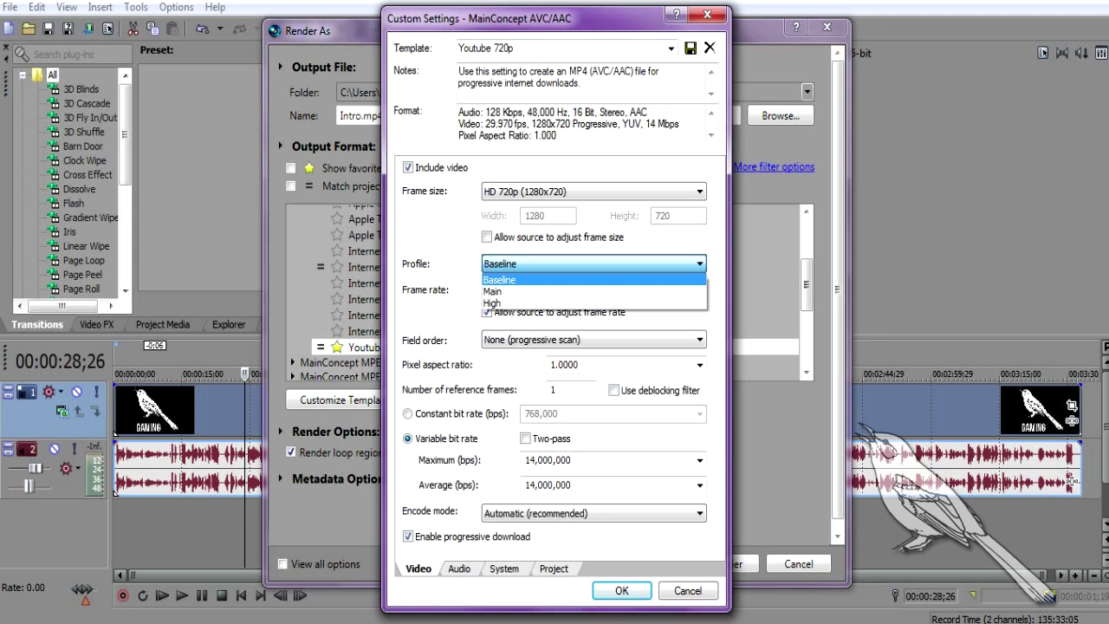
{"action": "key", "text": "Down"}
{"action": "key", "text": "Down"}
{"action": "key", "text": "Up"}
{"action": "key", "text": "Up"}
{"action": "key", "text": "Return"}
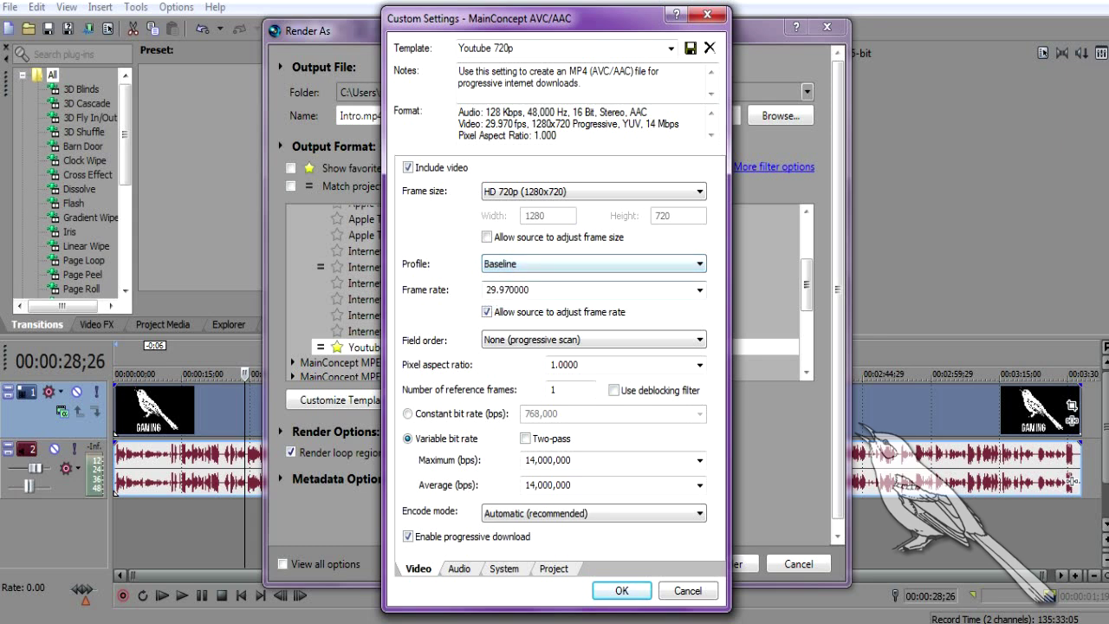
Examine the template's frame rate options and the frame rate value in use
{"action": "key", "text": "Tab"}
{"action": "key", "text": "alt+Down"}
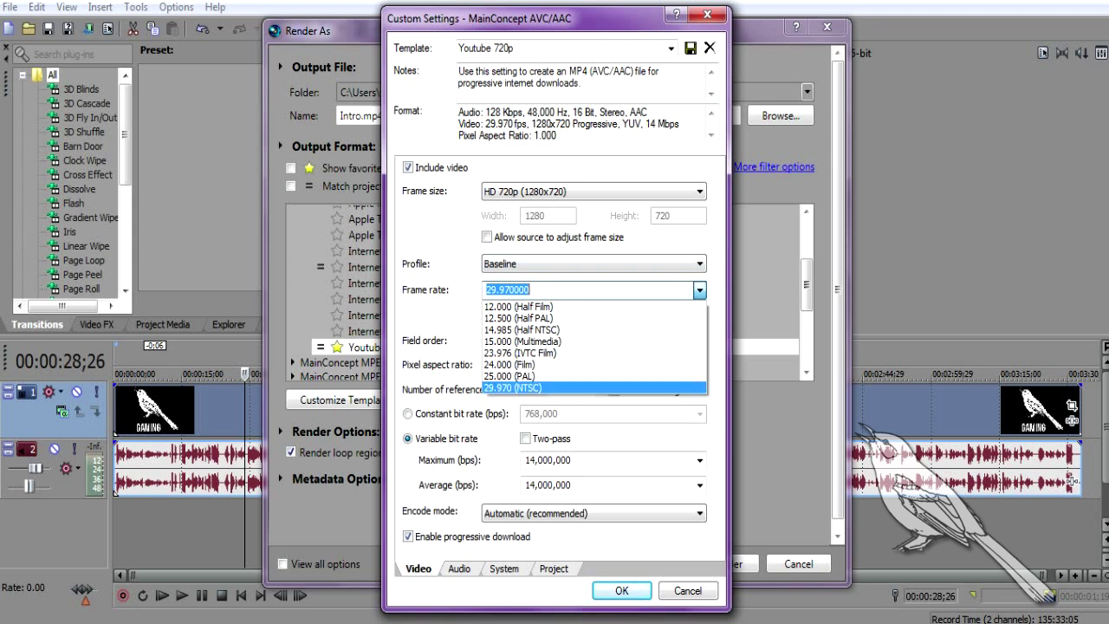
{"action": "key", "text": "Escape"}
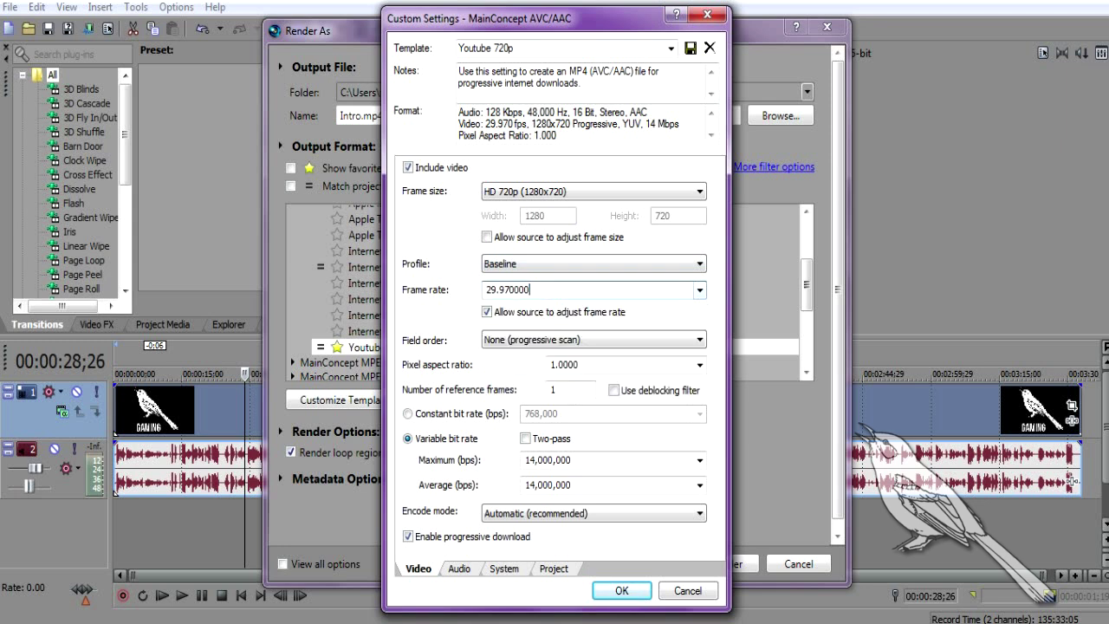
{"action": "key", "text": "shift+Left"}
{"action": "key", "text": "shift+Left"}
{"action": "key", "text": "shift+Left"}
{"action": "key", "text": "shift+Left"}
{"action": "key", "text": "shift+Left"}
{"action": "key", "text": "shift+Left"}
{"action": "key", "text": "shift+Left"}
{"action": "key", "text": "shift+Left"}
{"action": "key", "text": "shift+Left"}
{"action": "key", "text": "shift+Right"}
{"action": "key", "text": "shift+Right"}
{"action": "key", "text": "shift+Right"}
{"action": "key", "text": "shift+Right"}
{"action": "key", "text": "shift+Right"}
{"action": "key", "text": "shift+Right"}
{"action": "key", "text": "shift+Right"}
{"action": "key", "text": "shift+Right"}
{"action": "key", "text": "shift+Right"}
Keep the field order at None (progressive scan) and choose a pixel aspect ratio of 1.0000
{"action": "left_click", "coordinate": [594, 340]}
{"action": "key", "text": "Return"}
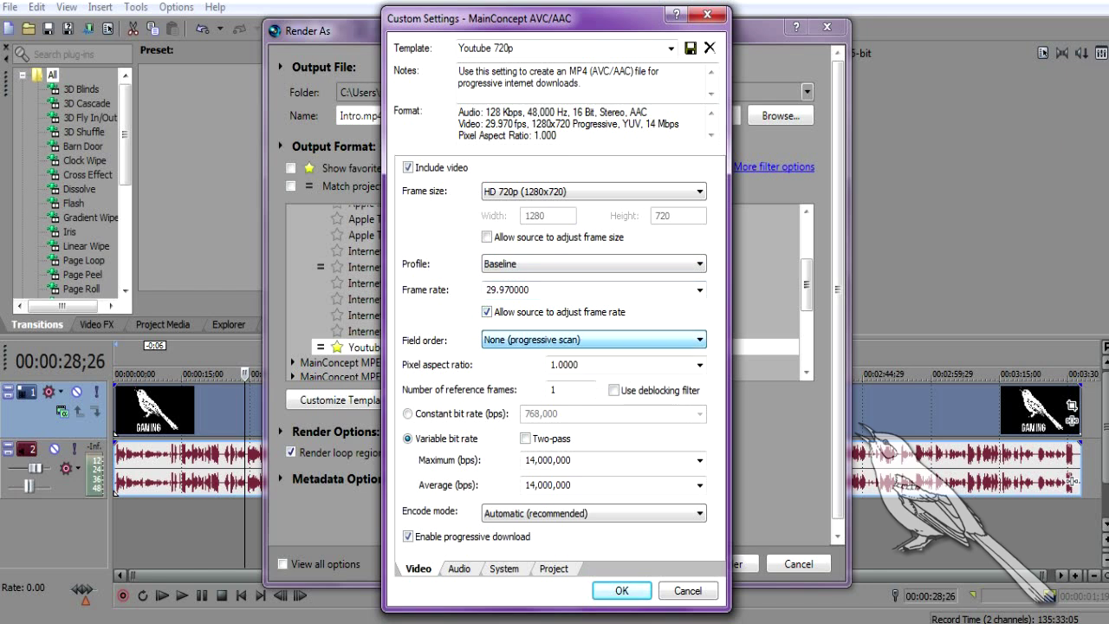
{"action": "key", "text": "Tab"}
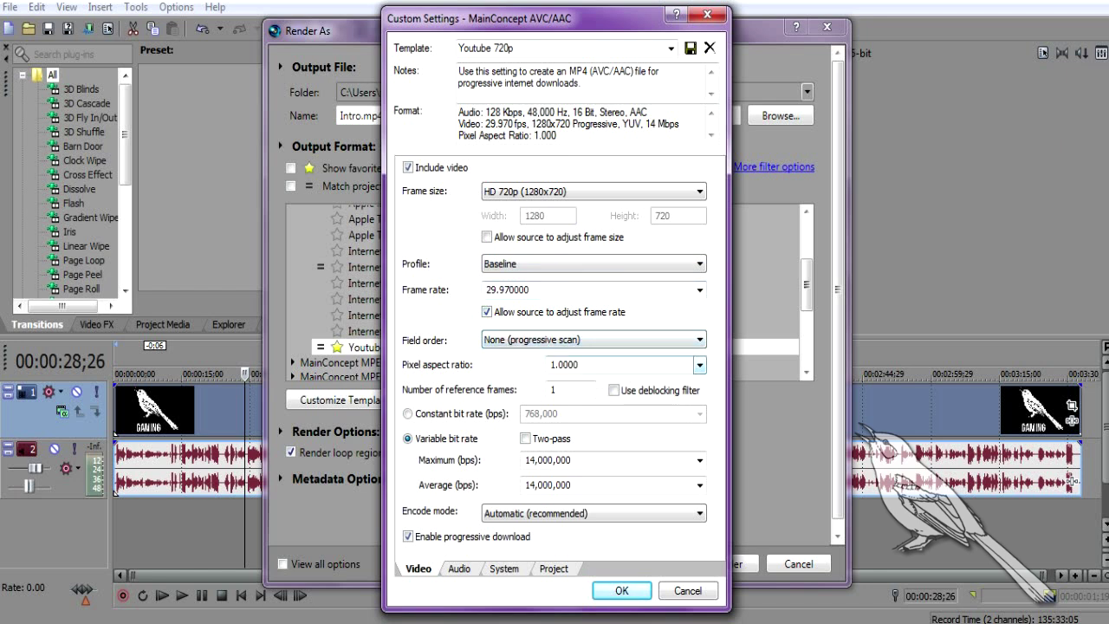
{"action": "key", "text": "alt+Down"}
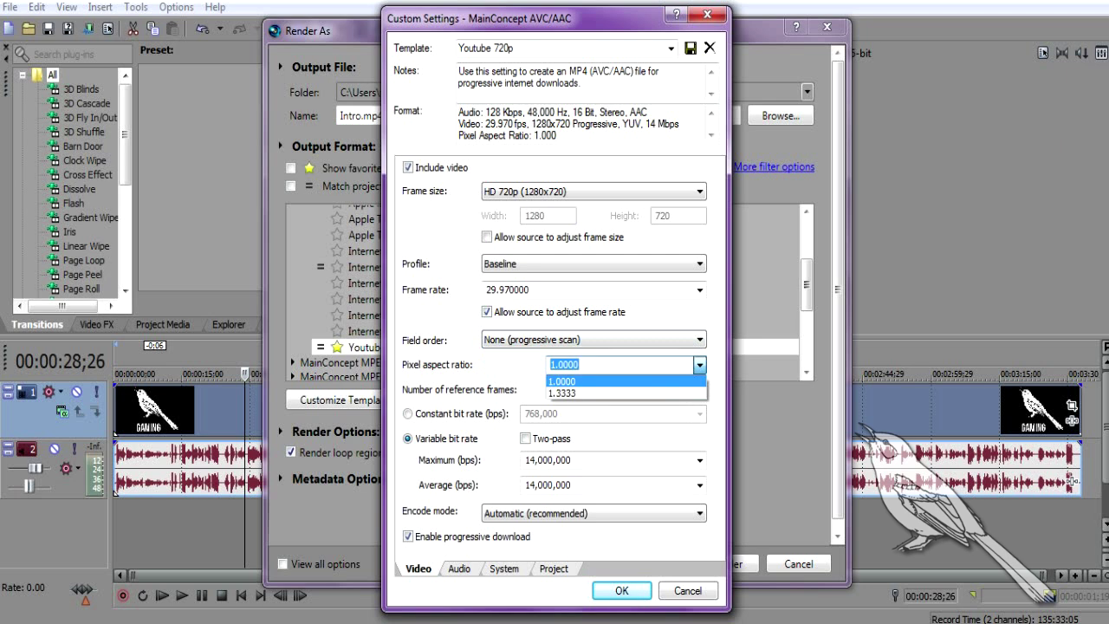
{"action": "key", "text": "Return"}
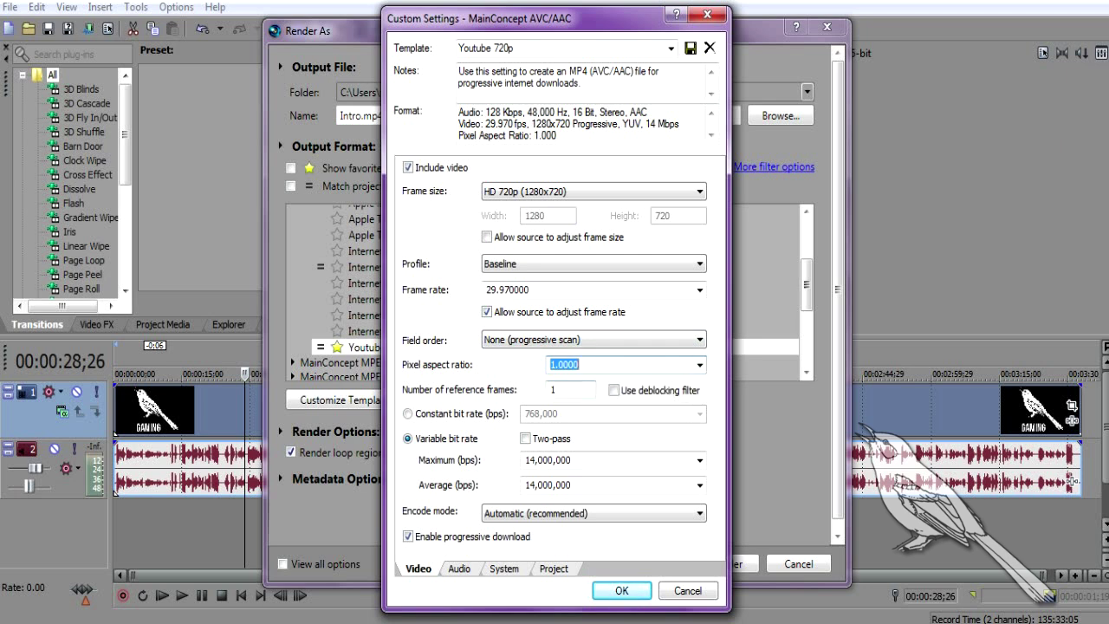
Review the number of reference frames, the maximum and average variable bit rates, and the encode mode options
{"action": "left_click", "coordinate": [569, 390]}
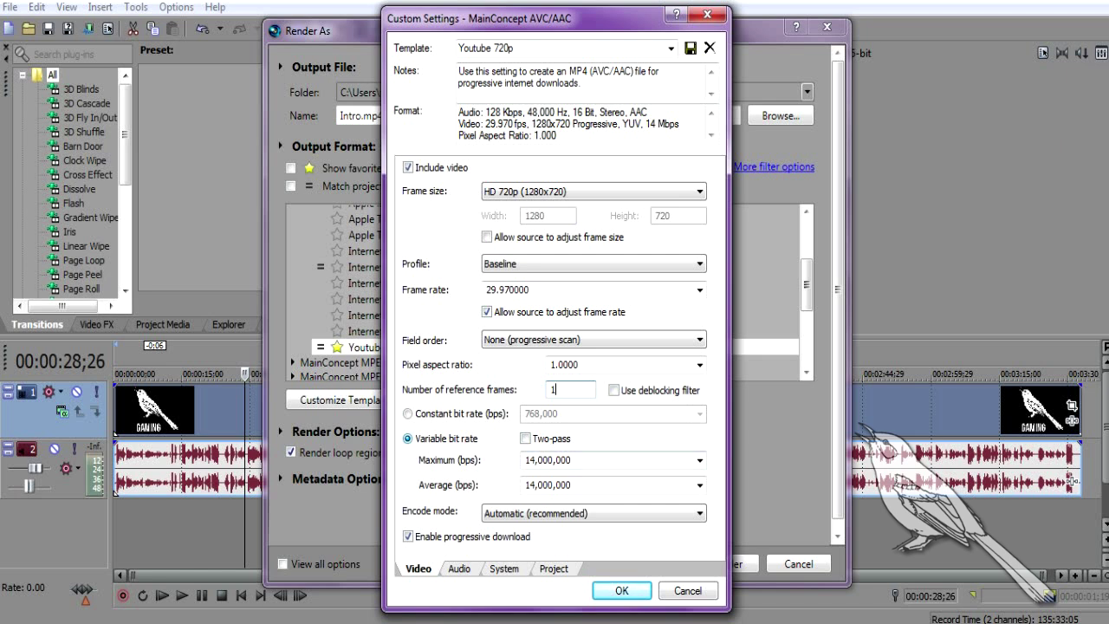
{"action": "left_click", "coordinate": [699, 460]}
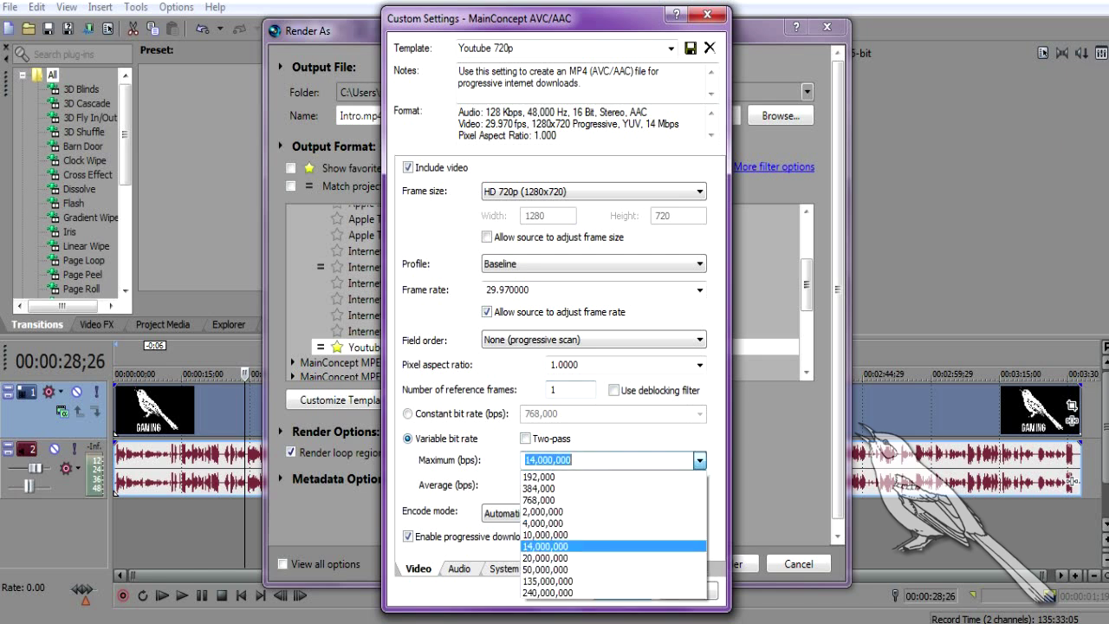
{"action": "left_click", "coordinate": [699, 460]}
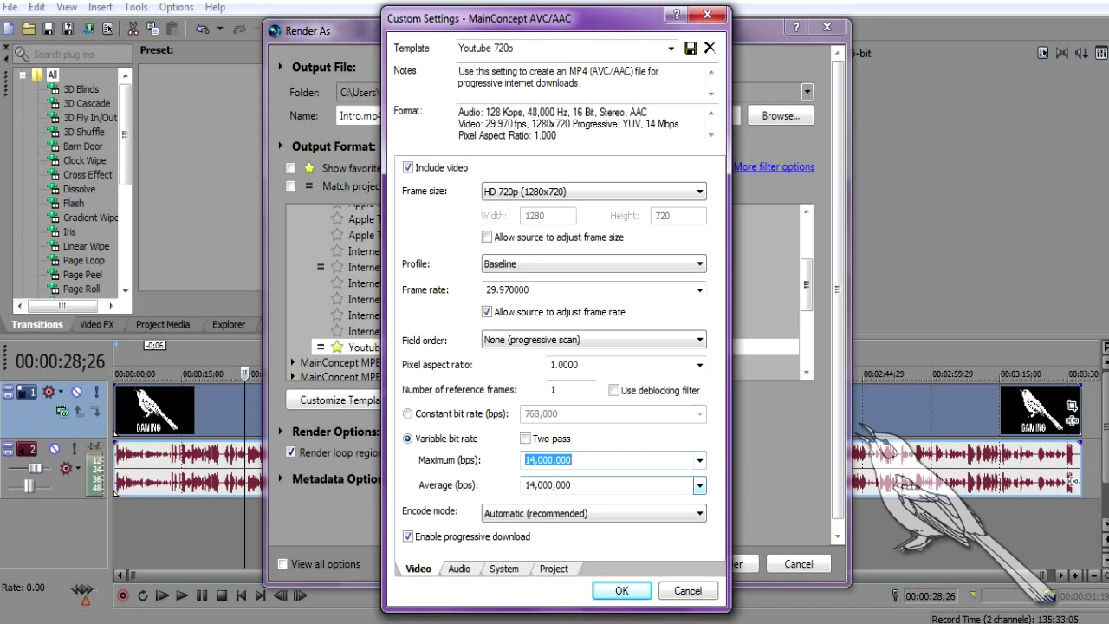
{"action": "left_click", "coordinate": [699, 485]}
{"action": "left_click", "coordinate": [699, 486]}
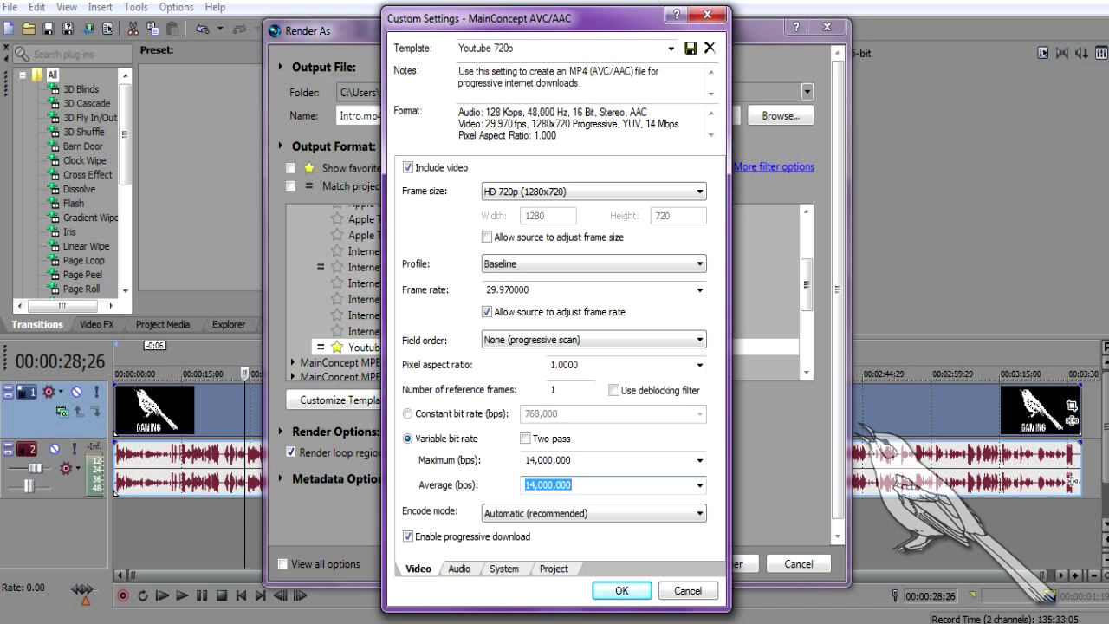
{"action": "left_click", "coordinate": [700, 460]}
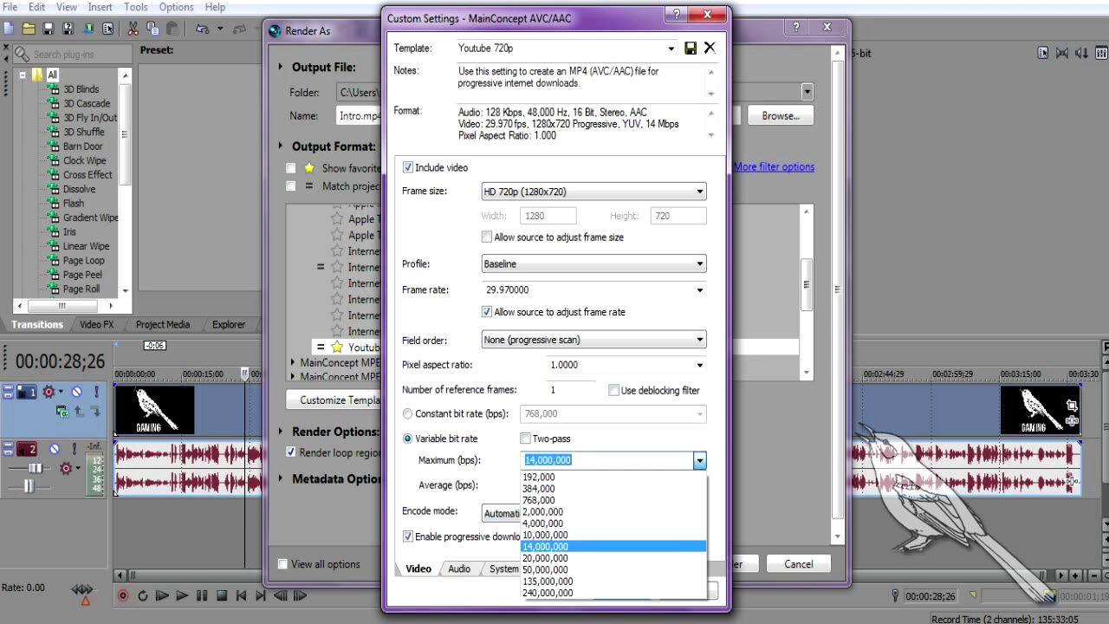
{"action": "left_click", "coordinate": [699, 460]}
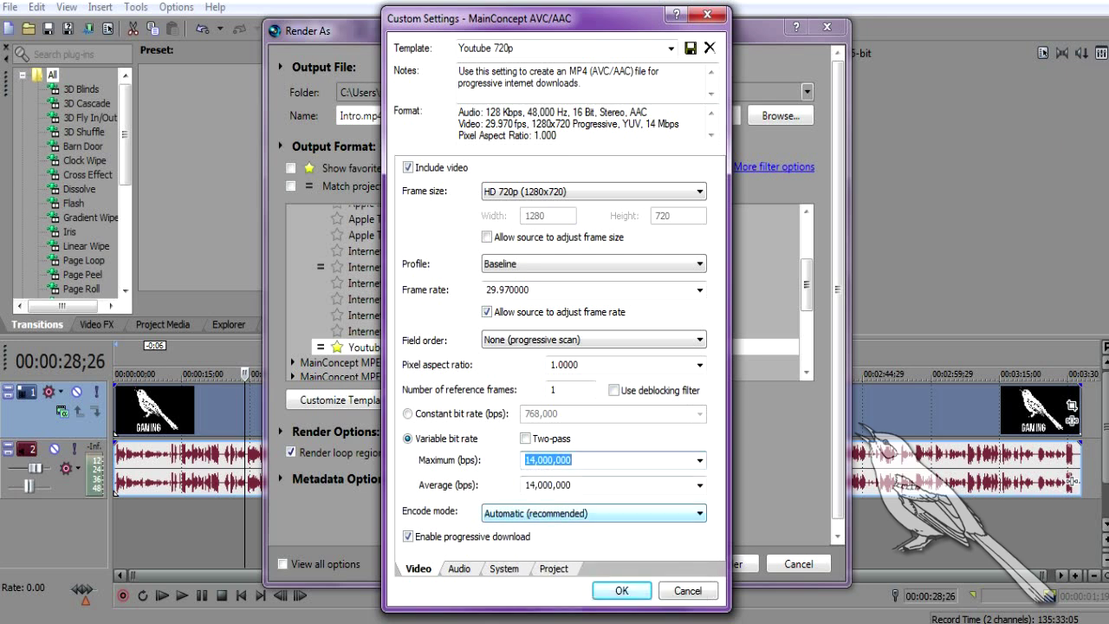
{"action": "left_click", "coordinate": [700, 513]}
{"action": "left_click", "coordinate": [699, 513]}
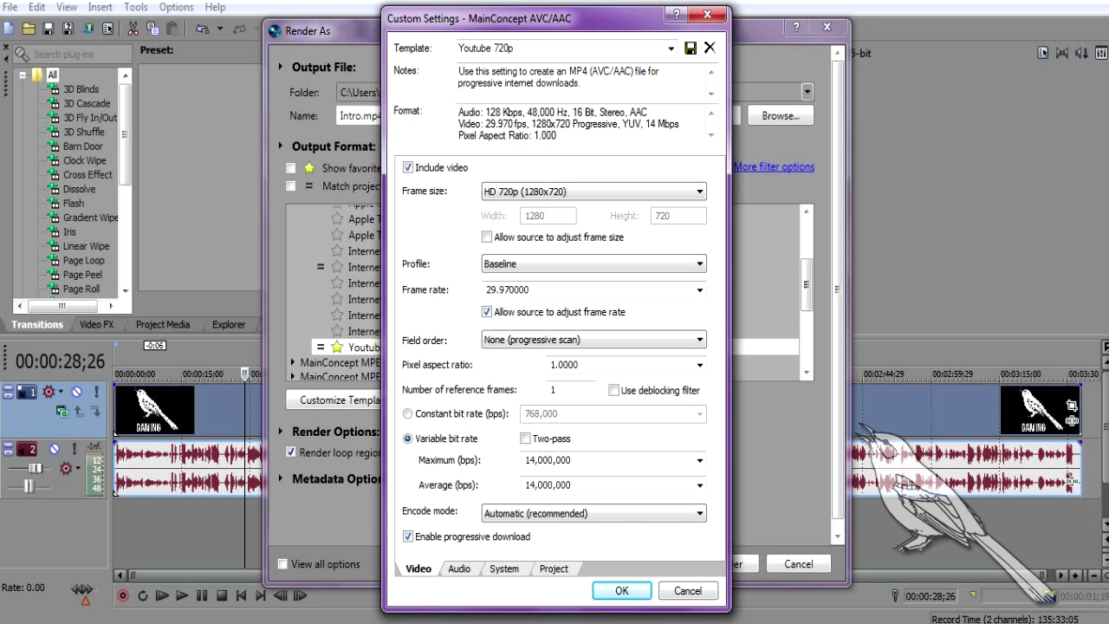
Review the template's audio settings, keeping audio included and checking the sample rate and bit rate options
{"action": "left_click", "coordinate": [460, 569]}
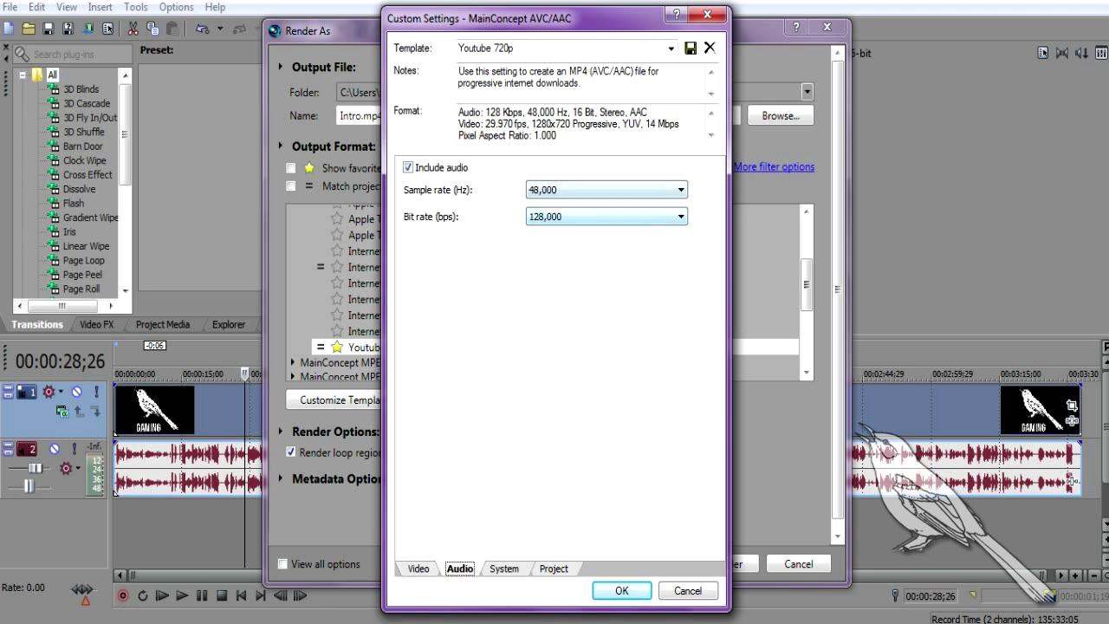
{"action": "left_click", "coordinate": [408, 167]}
{"action": "left_click", "coordinate": [408, 168]}
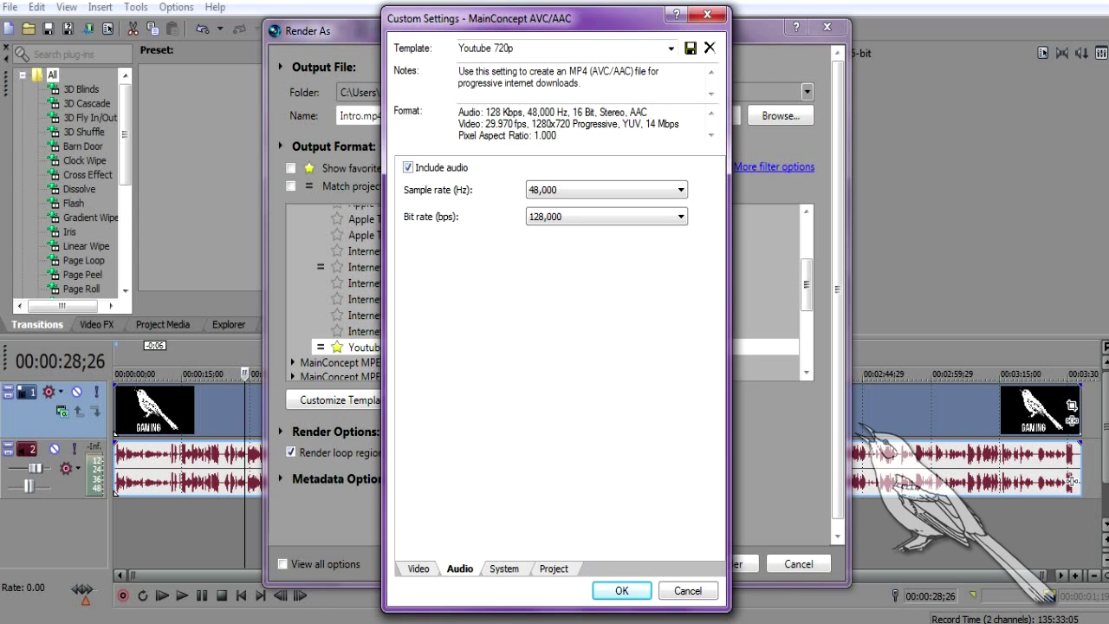
{"action": "left_click", "coordinate": [607, 189]}
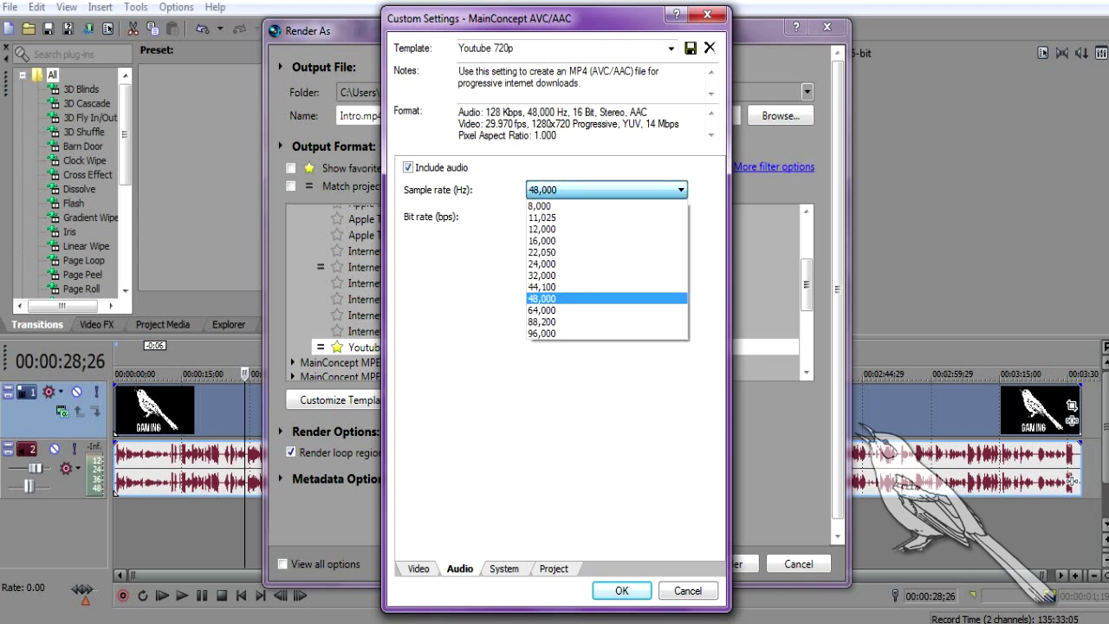
{"action": "left_click", "coordinate": [607, 190]}
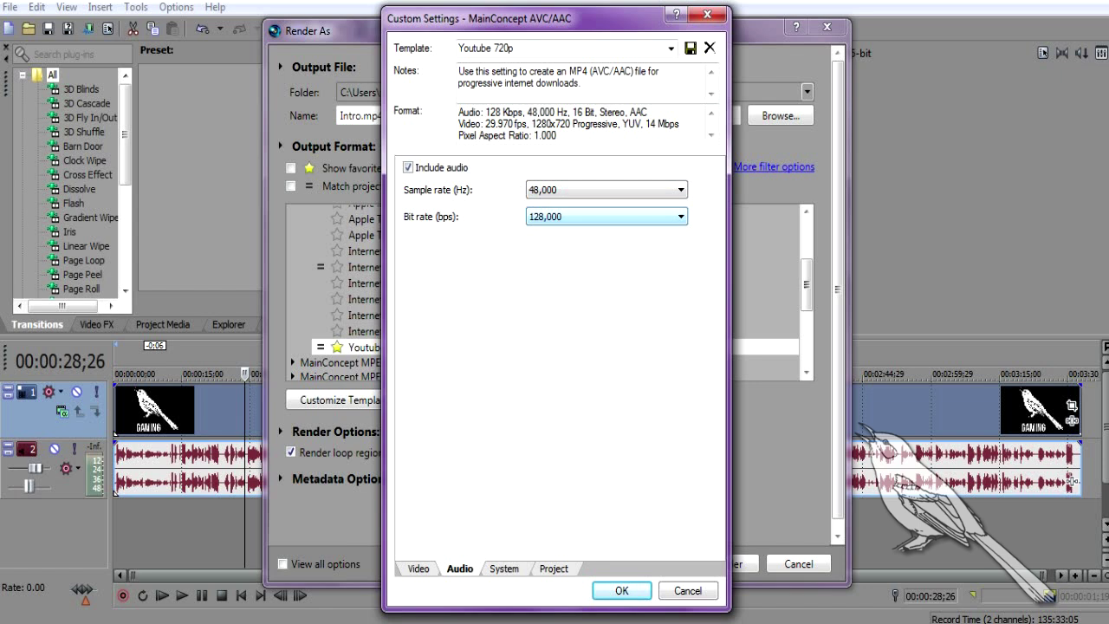
{"action": "left_click", "coordinate": [607, 217]}
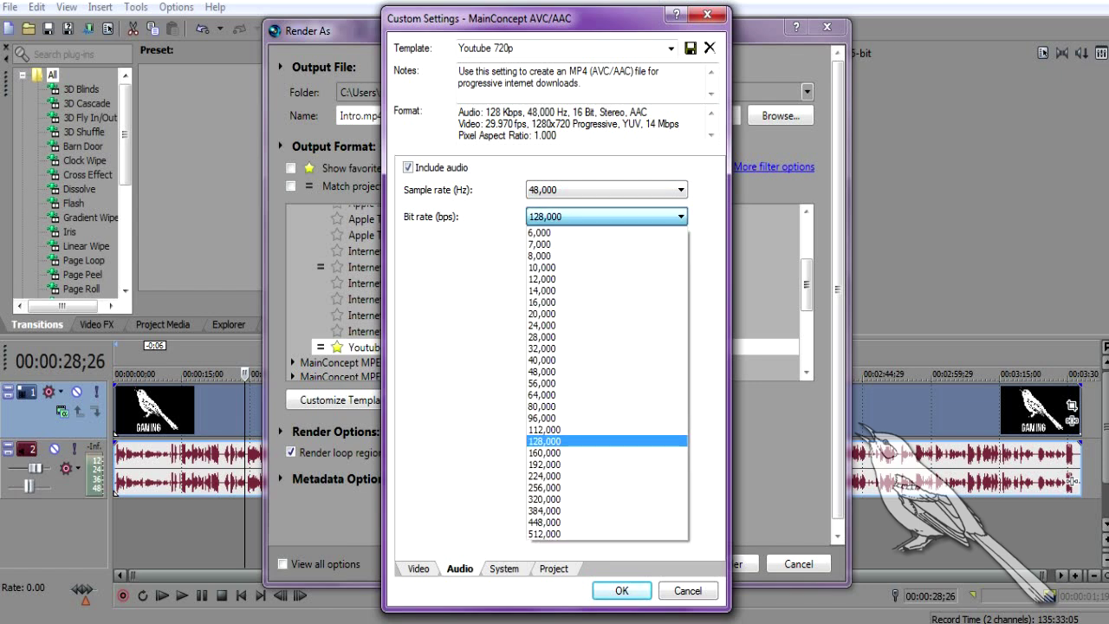
{"action": "key", "text": "Escape"}
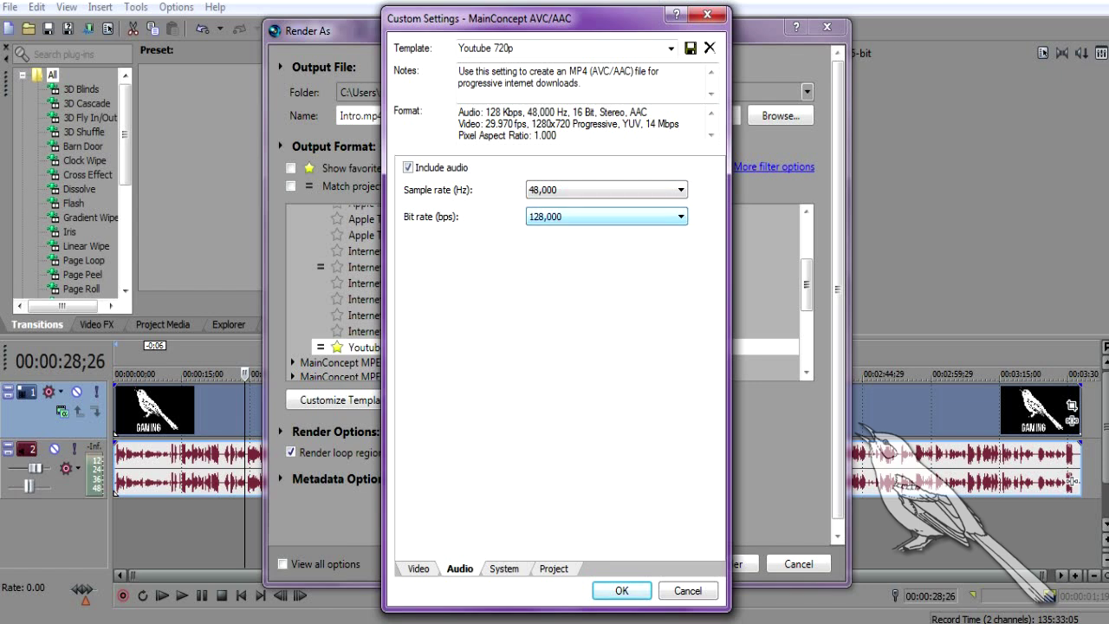
Keep video rendering quality and stereoscopic 3D mode on (Use Project Settings), and confirm the custom template settings
{"action": "key", "text": "ctrl+Tab"}
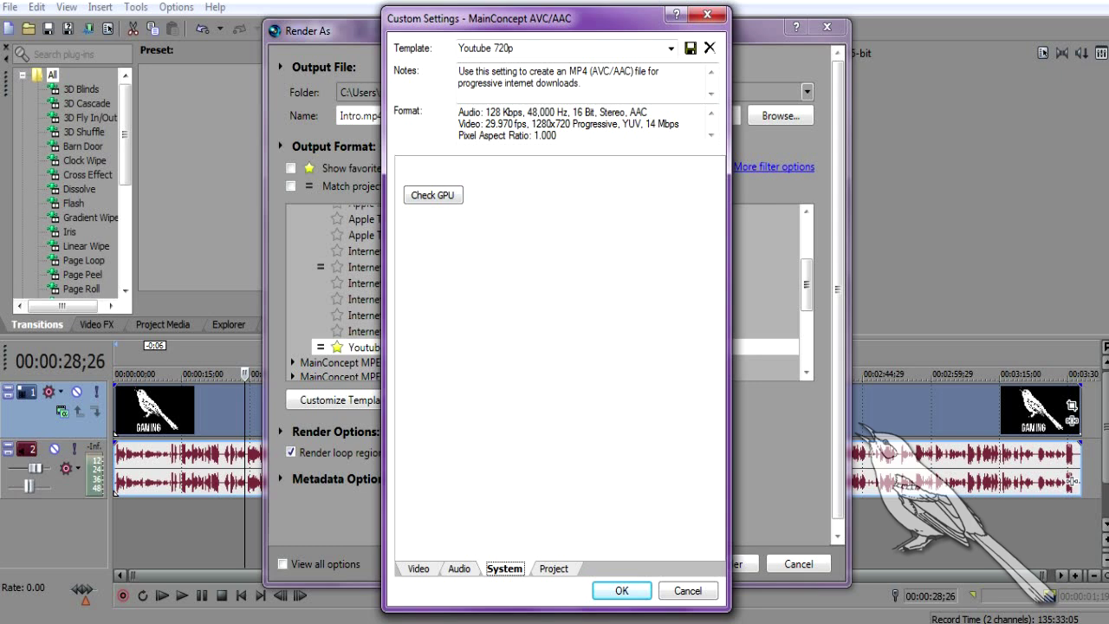
{"action": "key", "text": "ctrl+Tab"}
{"action": "left_click", "coordinate": [630, 175]}
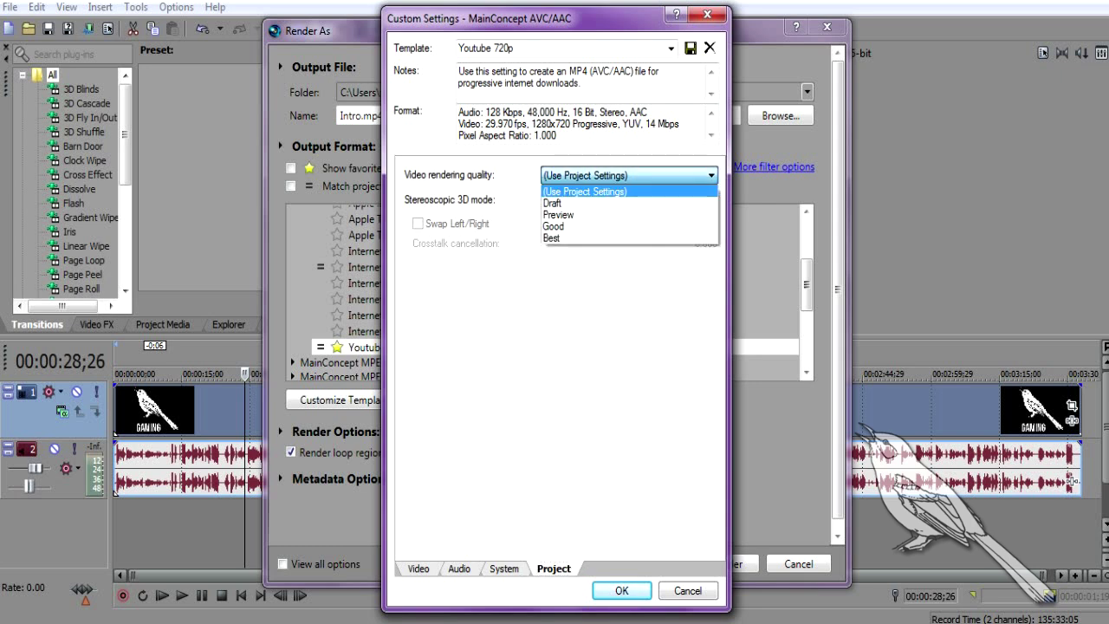
{"action": "left_click", "coordinate": [630, 176]}
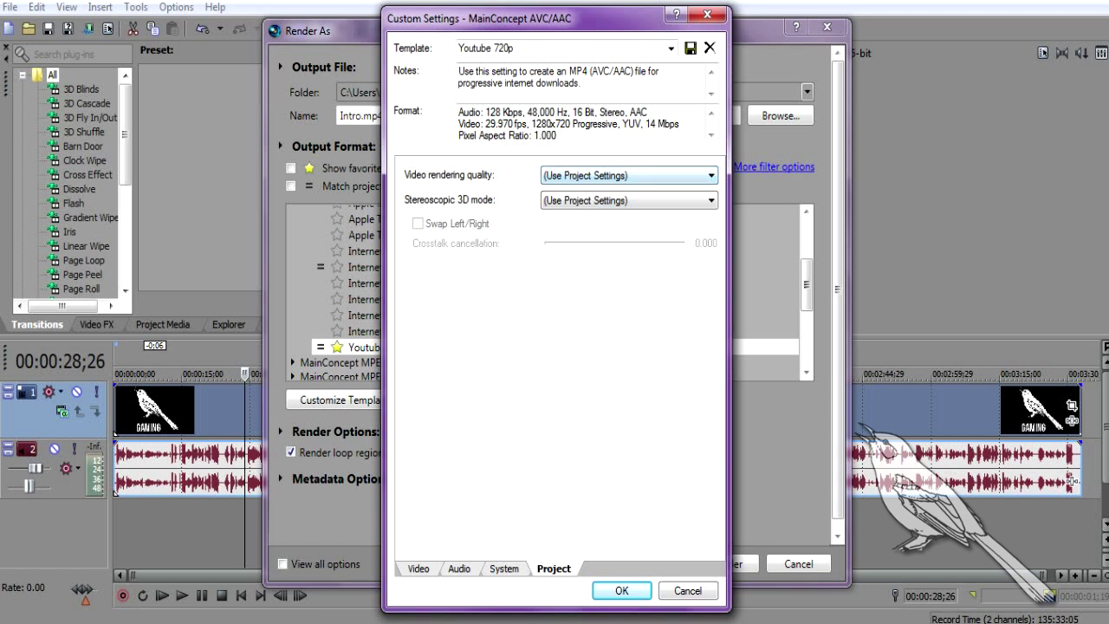
{"action": "left_click", "coordinate": [631, 200]}
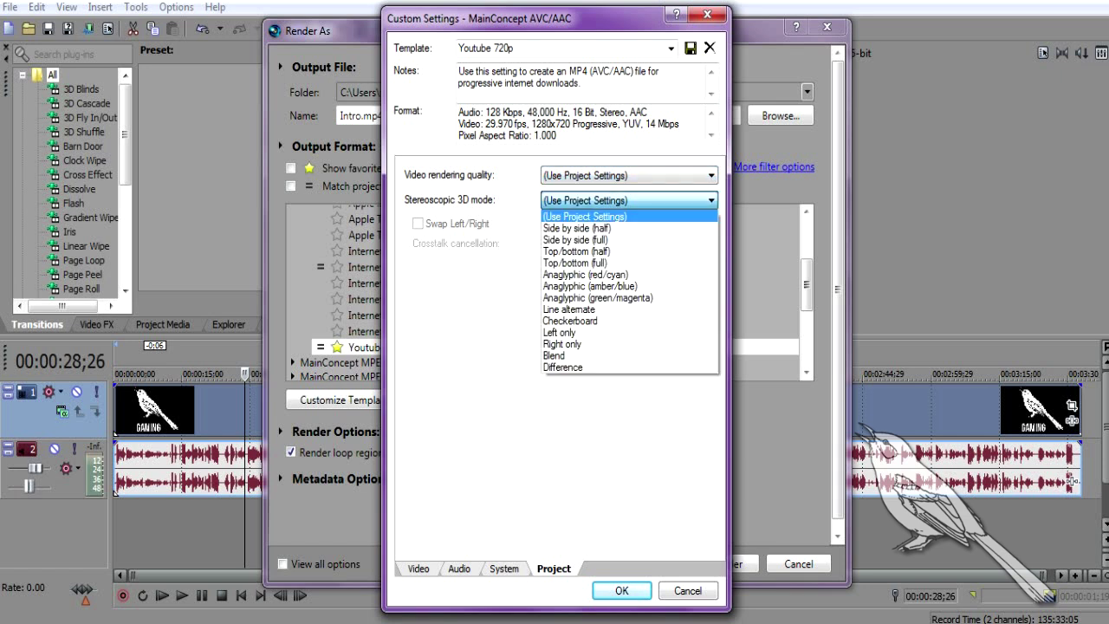
{"action": "key", "text": "Escape"}
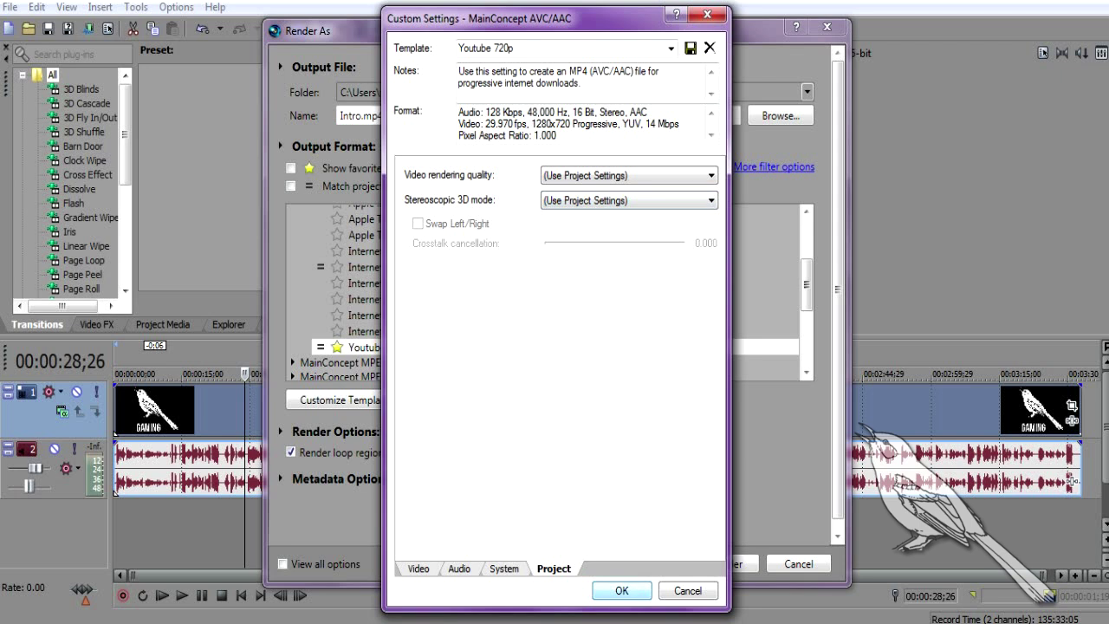
{"action": "key", "text": "Return"}
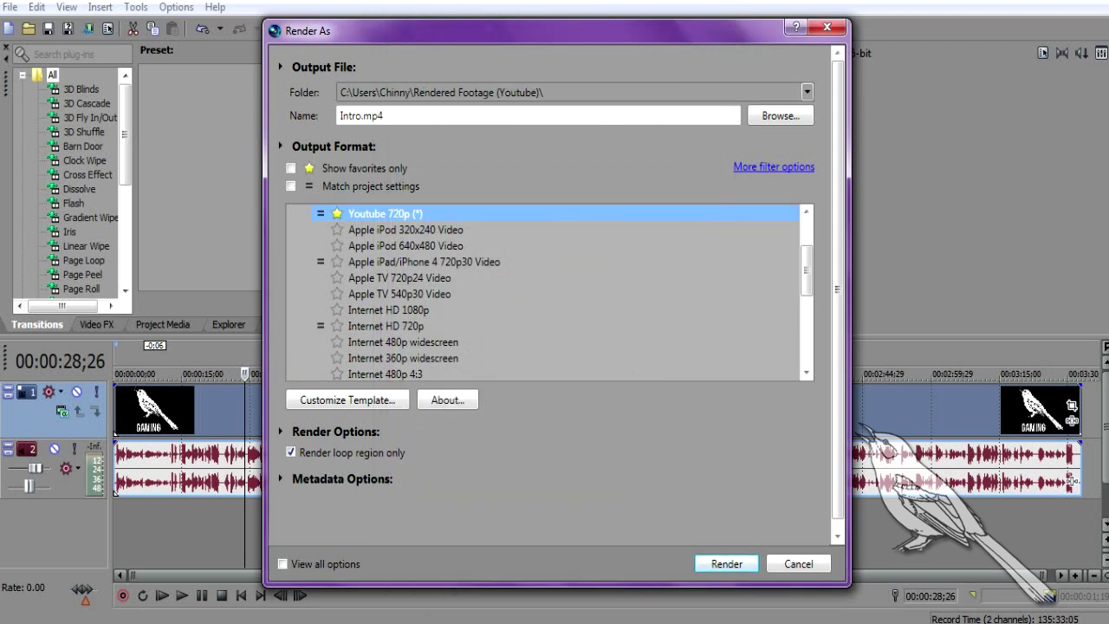
Render the project to In1tro.mp4 with the customized Youtube 720p template, leaving the progress dialog set to stay open on completion
{"action": "key", "text": "Return"}
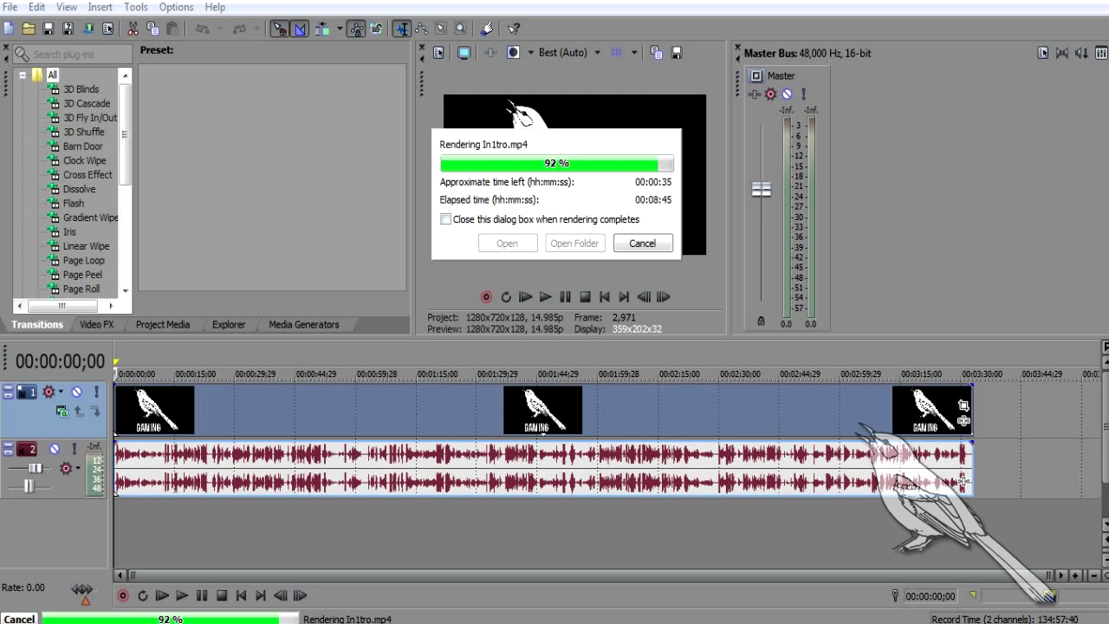
{"action": "left_click", "coordinate": [445, 219]}
{"action": "left_click", "coordinate": [446, 219]}
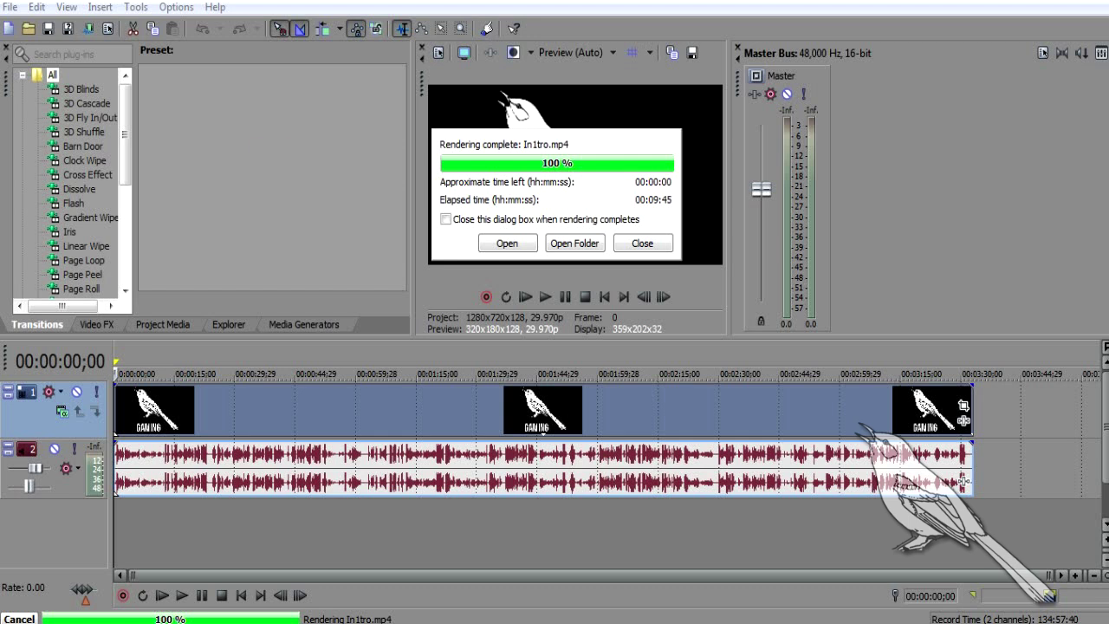
{"action": "key", "text": "super"}
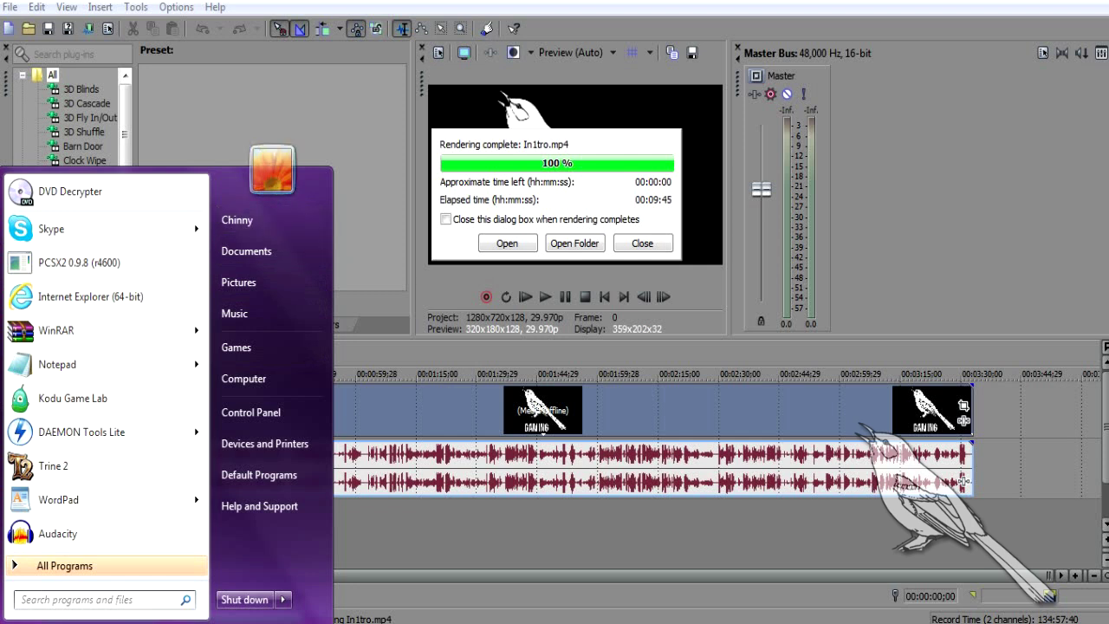
{"action": "key", "text": "super"}
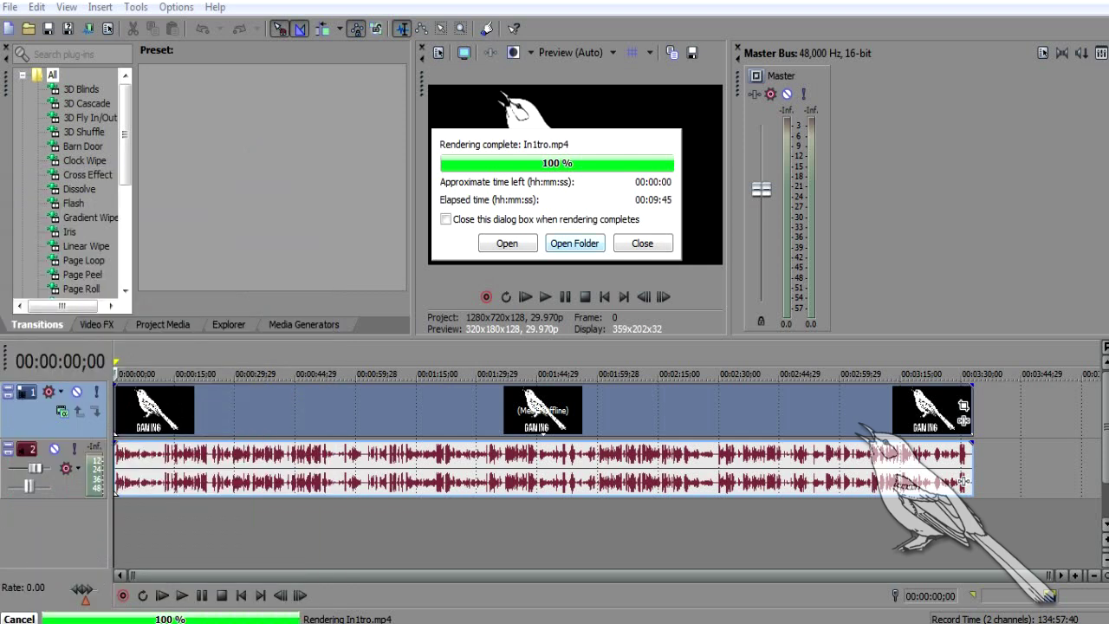
Open the folder containing the finished render and compare the length, size and frame dimensions of the In1tro and Intro MP4 files
{"action": "left_click", "coordinate": [574, 243]}
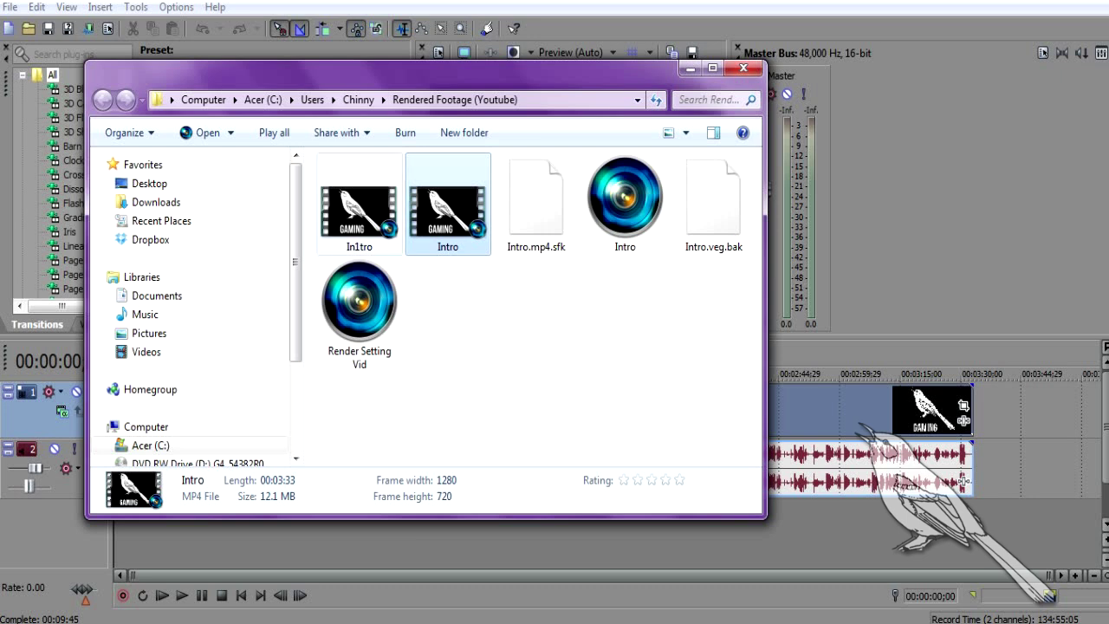
{"action": "left_click", "coordinate": [359, 208]}
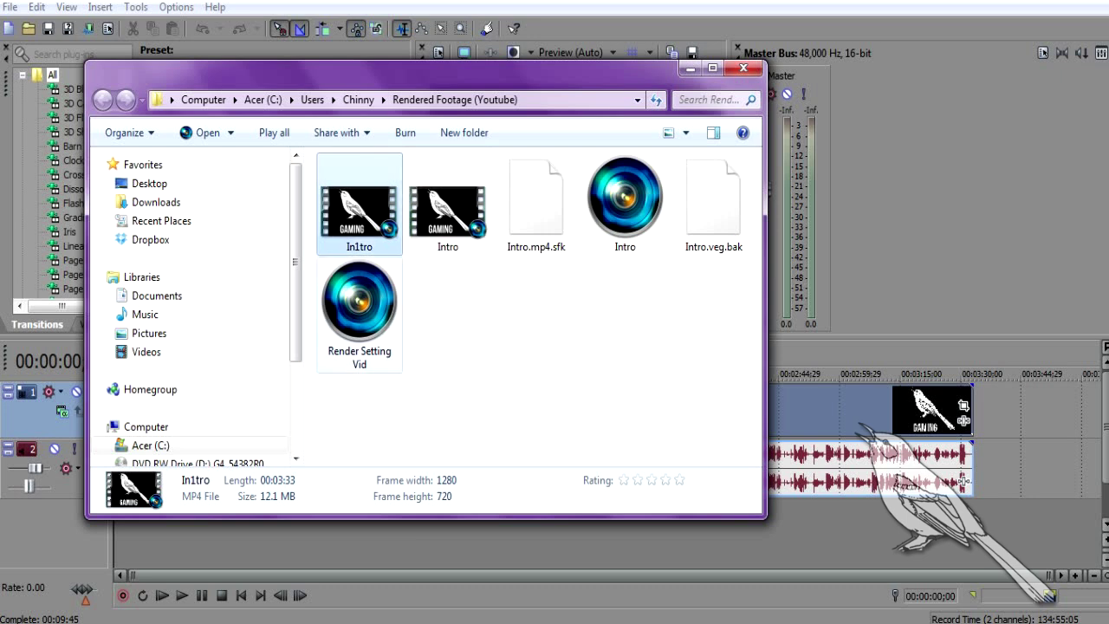
{"action": "left_click", "coordinate": [448, 208]}
{"action": "left_click", "coordinate": [360, 208]}
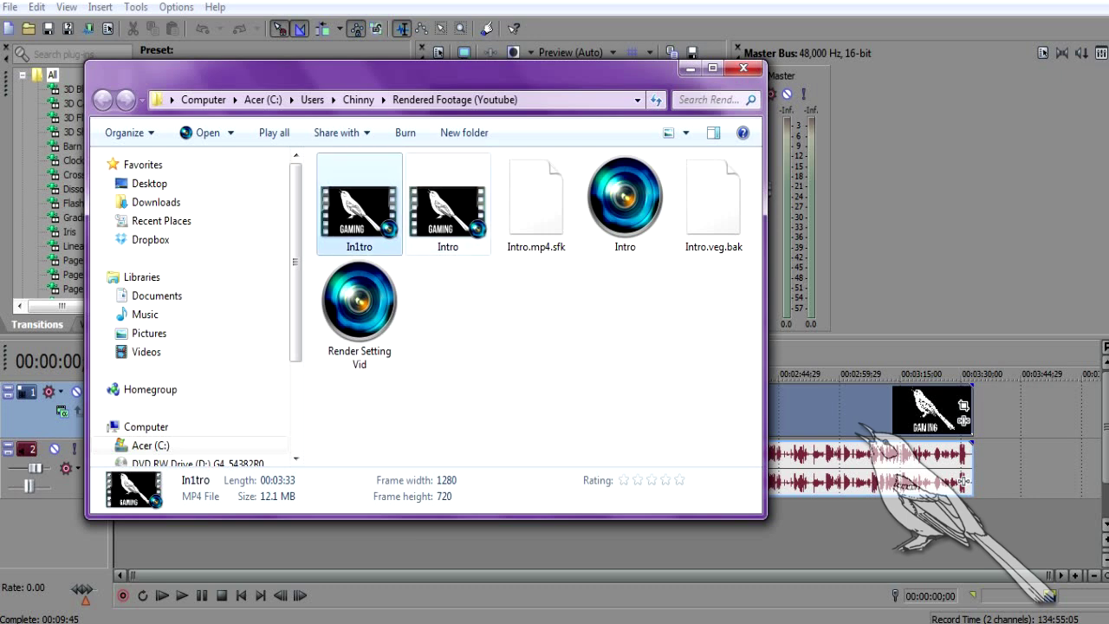
{"action": "left_click", "coordinate": [448, 208]}
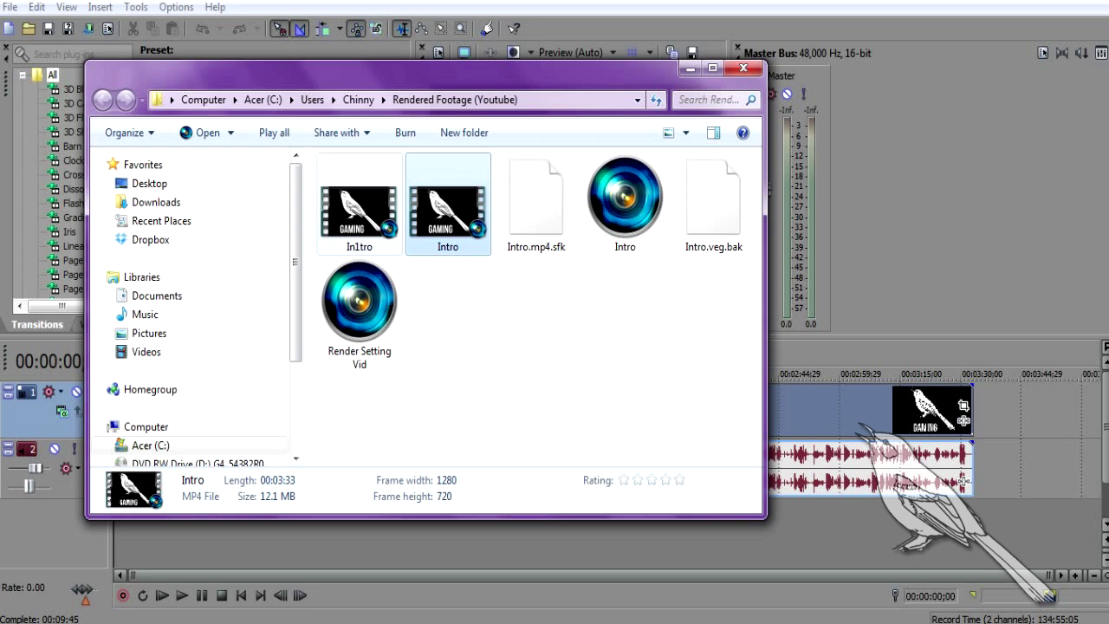
{"action": "left_click", "coordinate": [360, 208]}
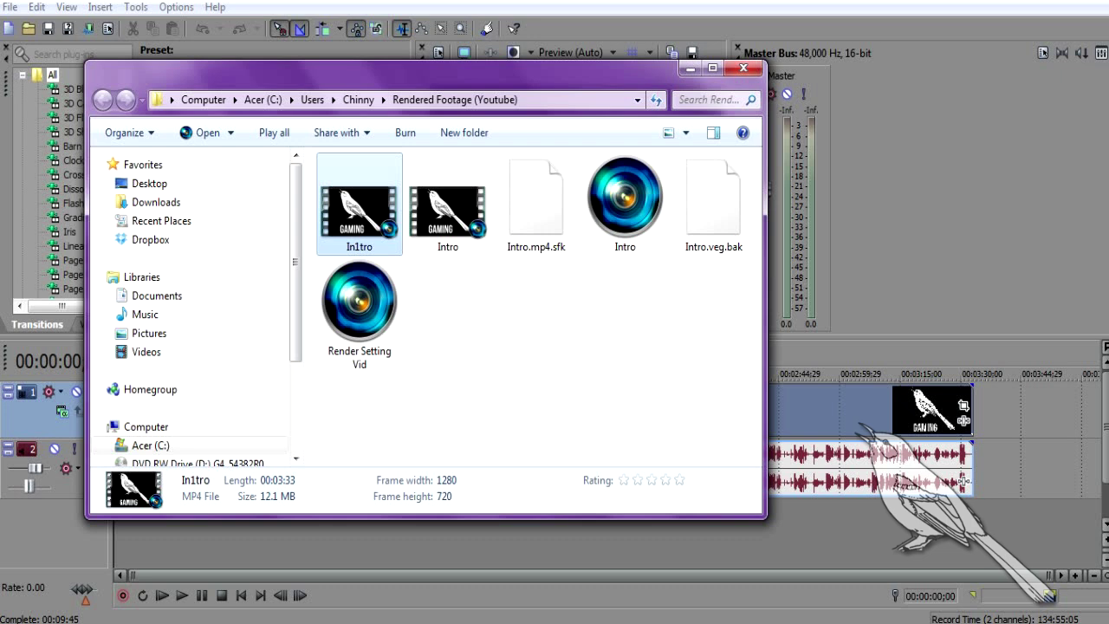
{"action": "left_click", "coordinate": [503, 355]}
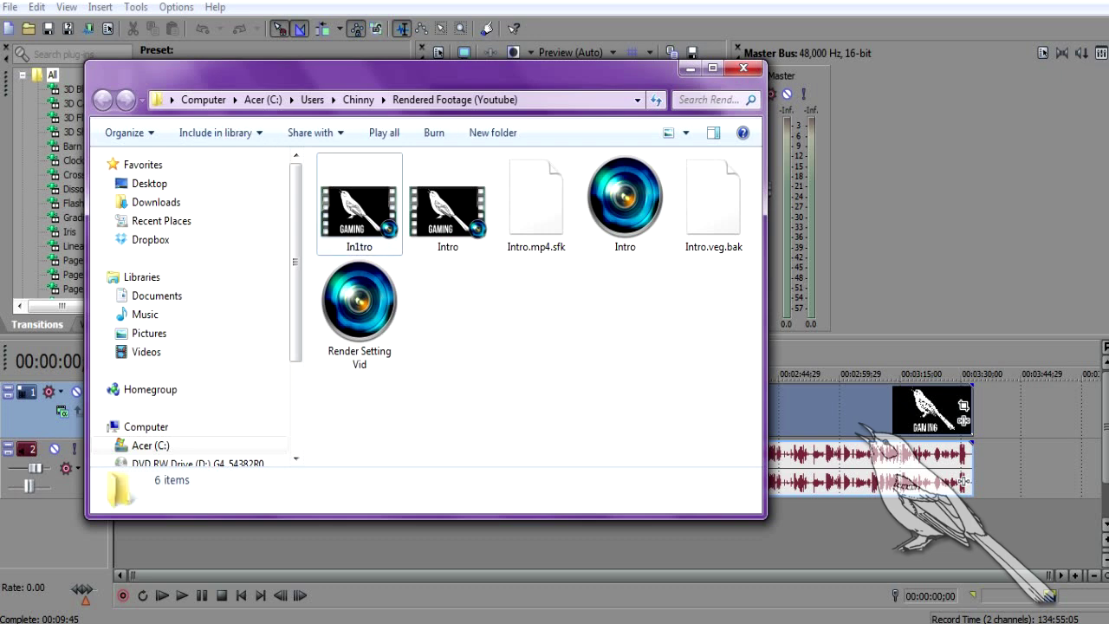
{"action": "key", "text": "ctrl+space"}
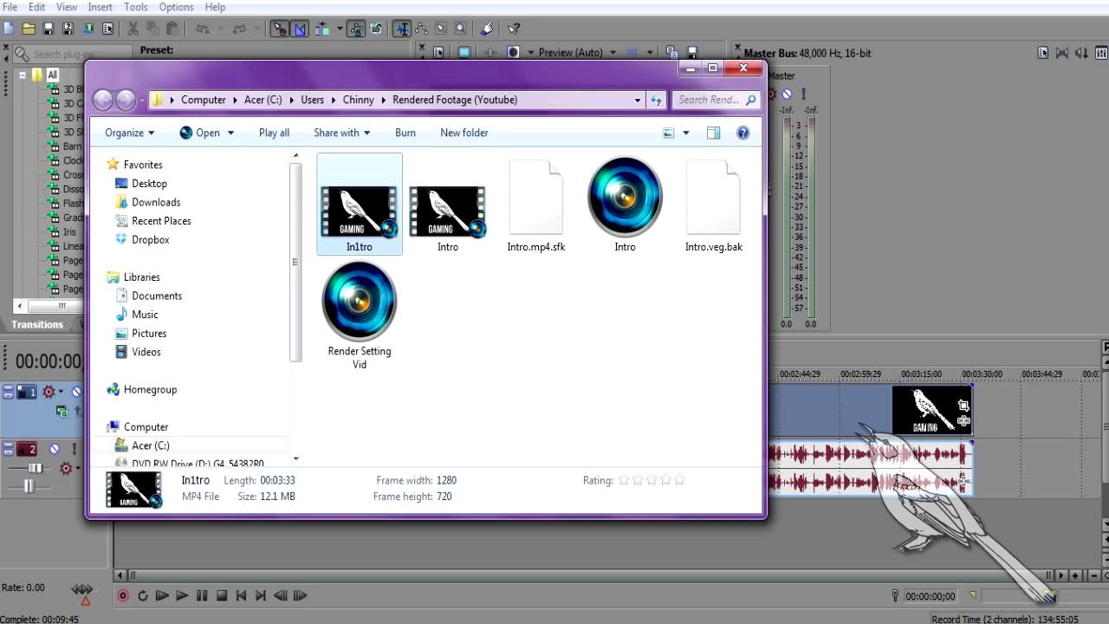